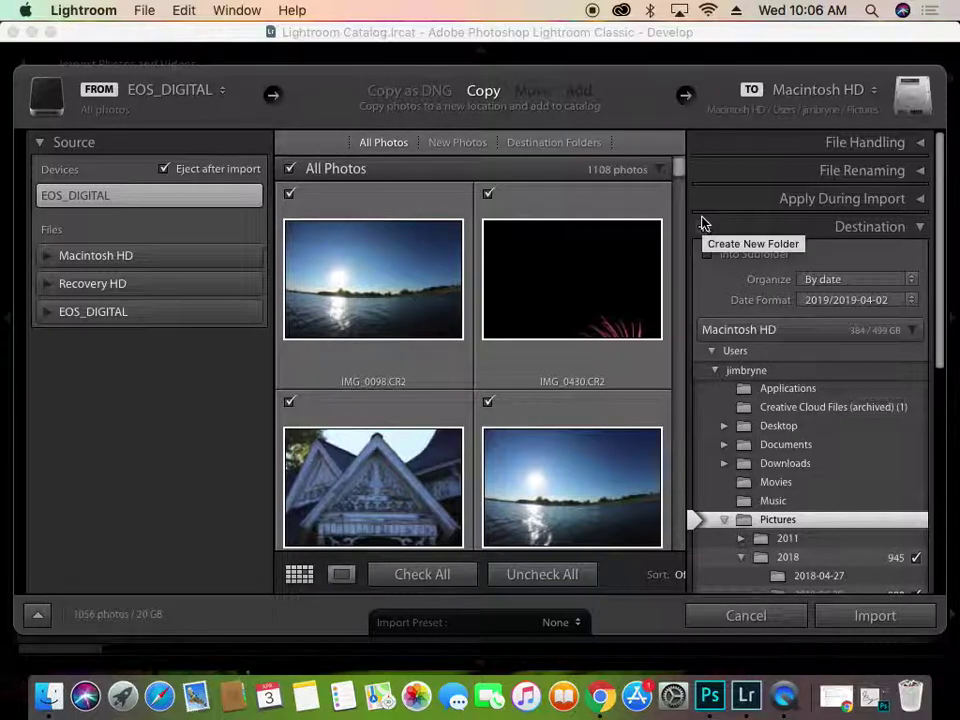
Deselect all card photos, then tick and import only IMG_7995.JPG.
{"action": "left_click_drag", "start_coordinate": [681, 168], "coordinate": [683, 556]}
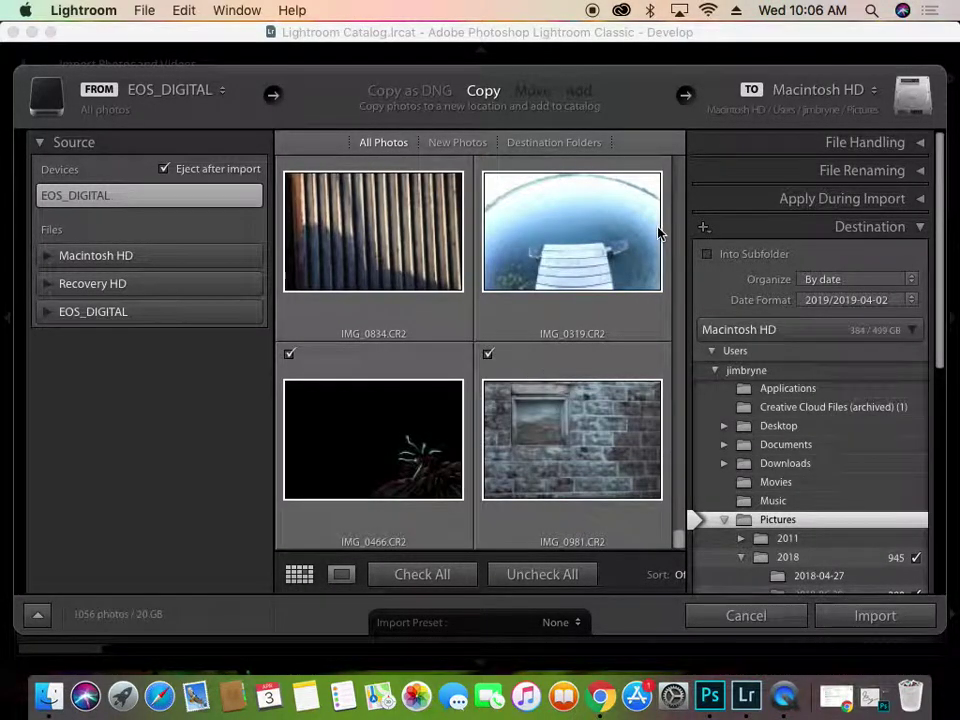
{"action": "left_click_drag", "start_coordinate": [683, 540], "coordinate": [683, 503]}
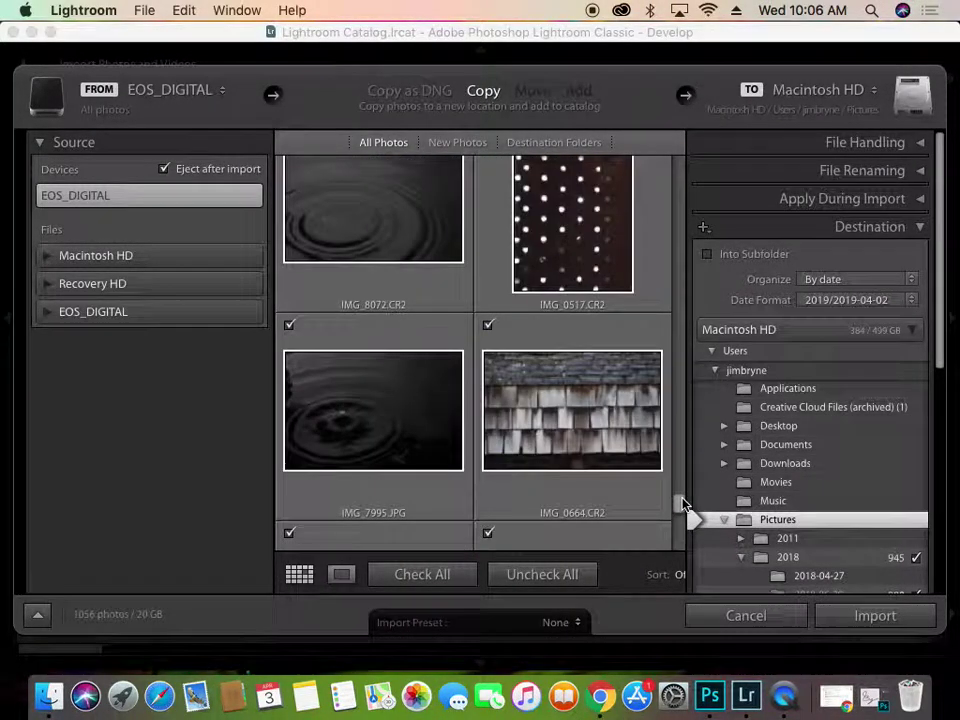
{"action": "left_click", "coordinate": [388, 433]}
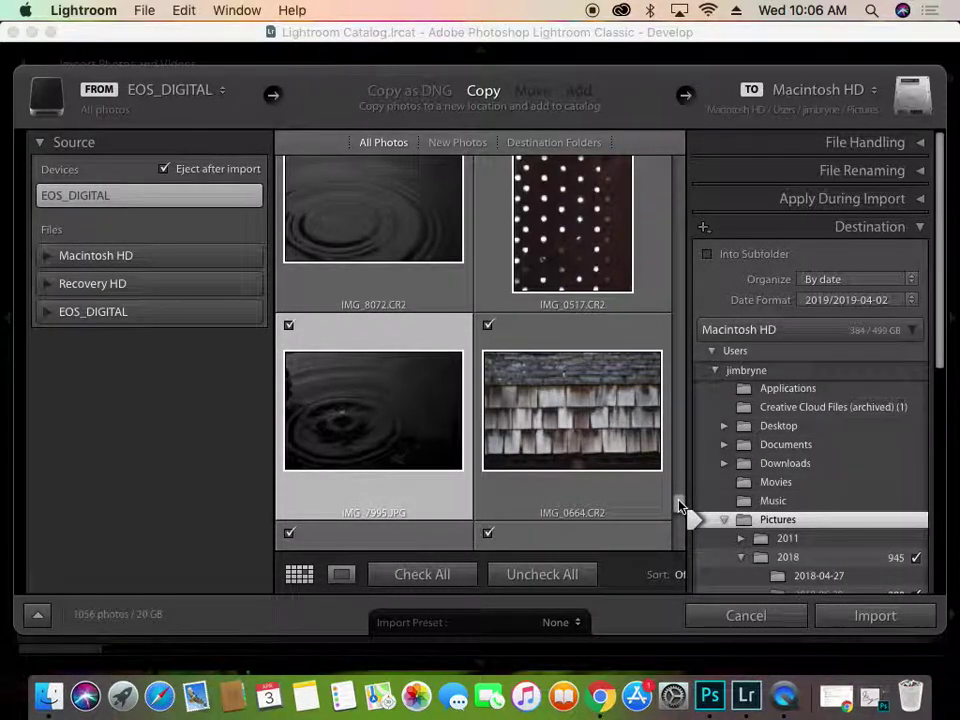
{"action": "left_click", "coordinate": [553, 576]}
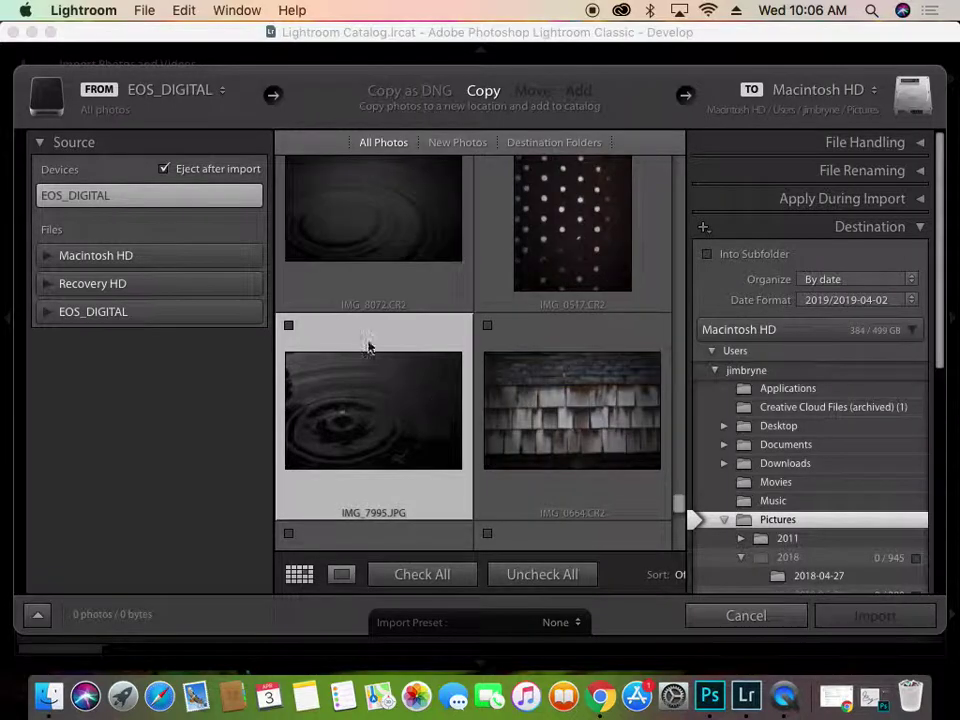
{"action": "left_click", "coordinate": [288, 325]}
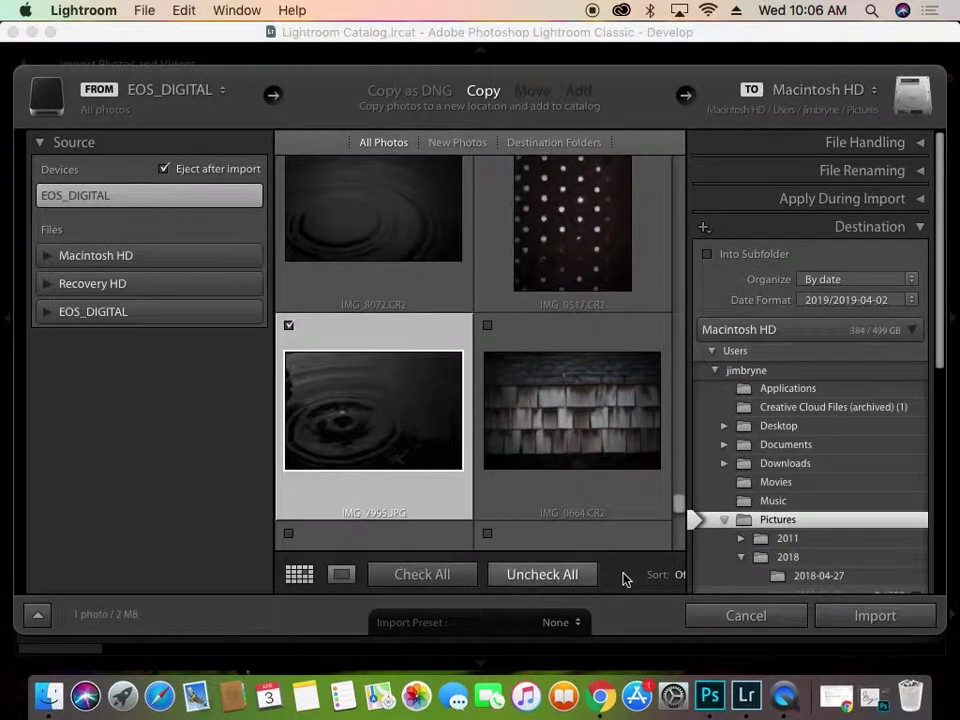
{"action": "left_click", "coordinate": [905, 615]}
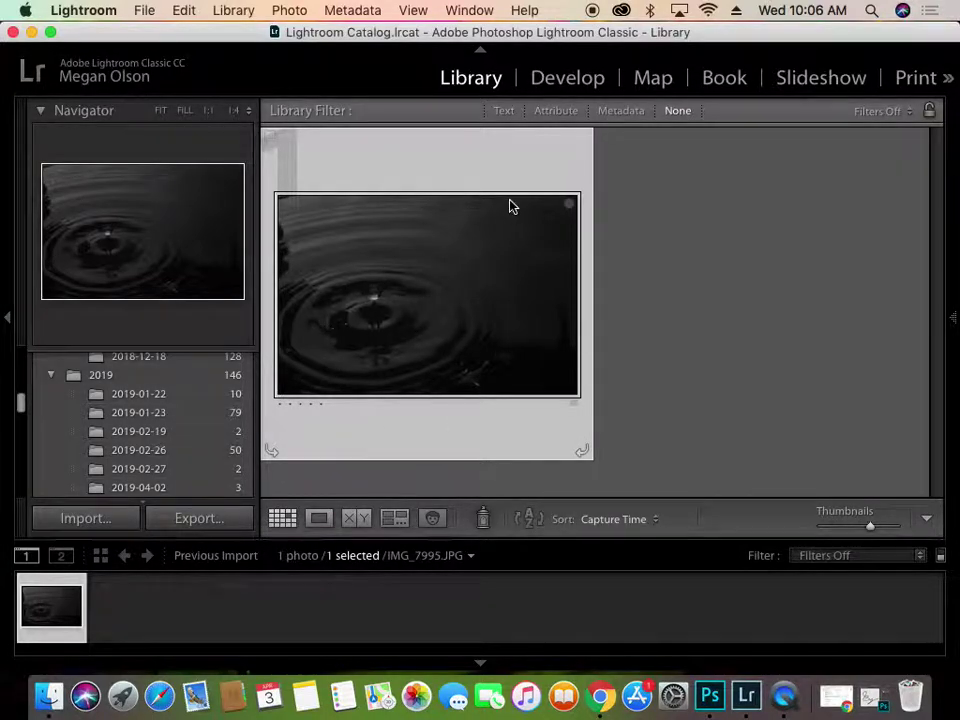
In Develop, apply Auto tone, then set Contrast +100, Blacks −94 and raise Highlights.
{"action": "left_click", "coordinate": [548, 80]}
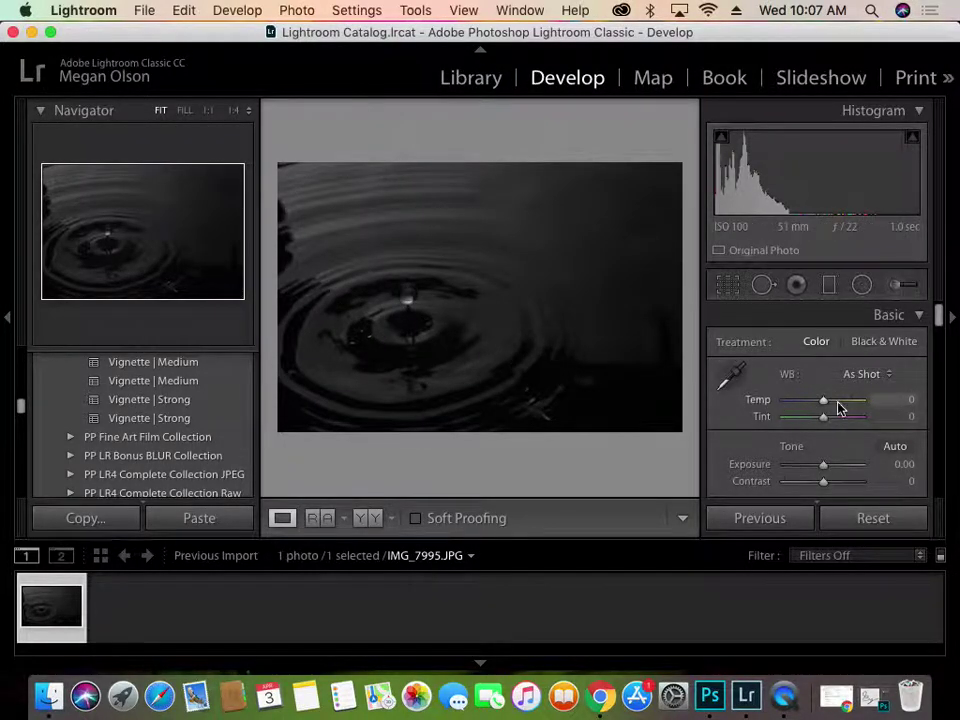
{"action": "left_click", "coordinate": [897, 446]}
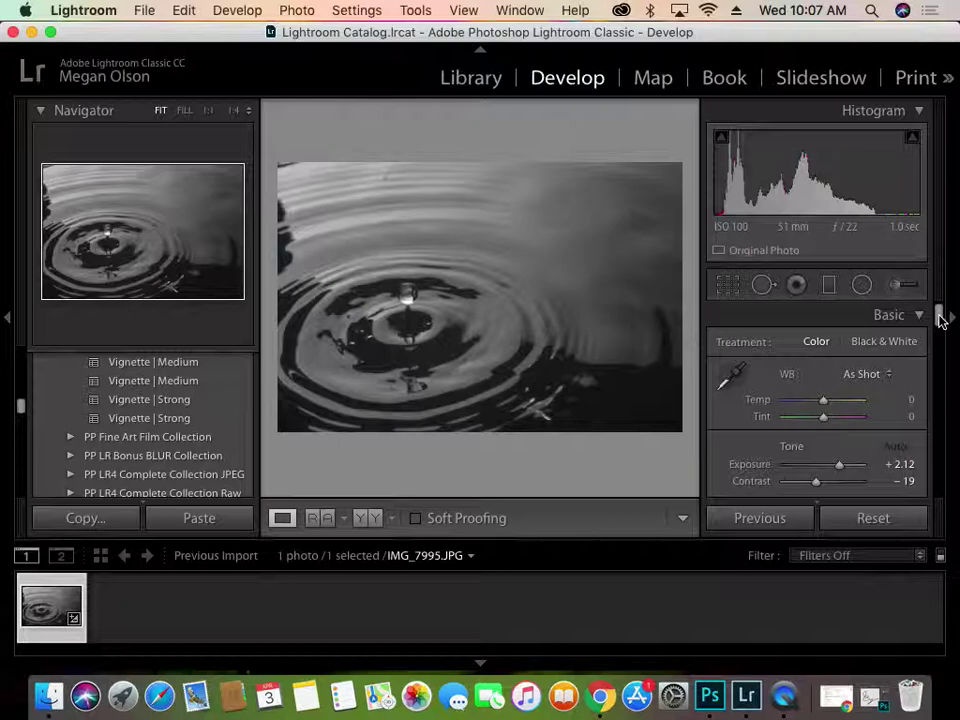
{"action": "scroll", "coordinate": [940, 318], "scroll_direction": "down", "scroll_amount": 2}
{"action": "left_click_drag", "start_coordinate": [814, 428], "coordinate": [874, 433]}
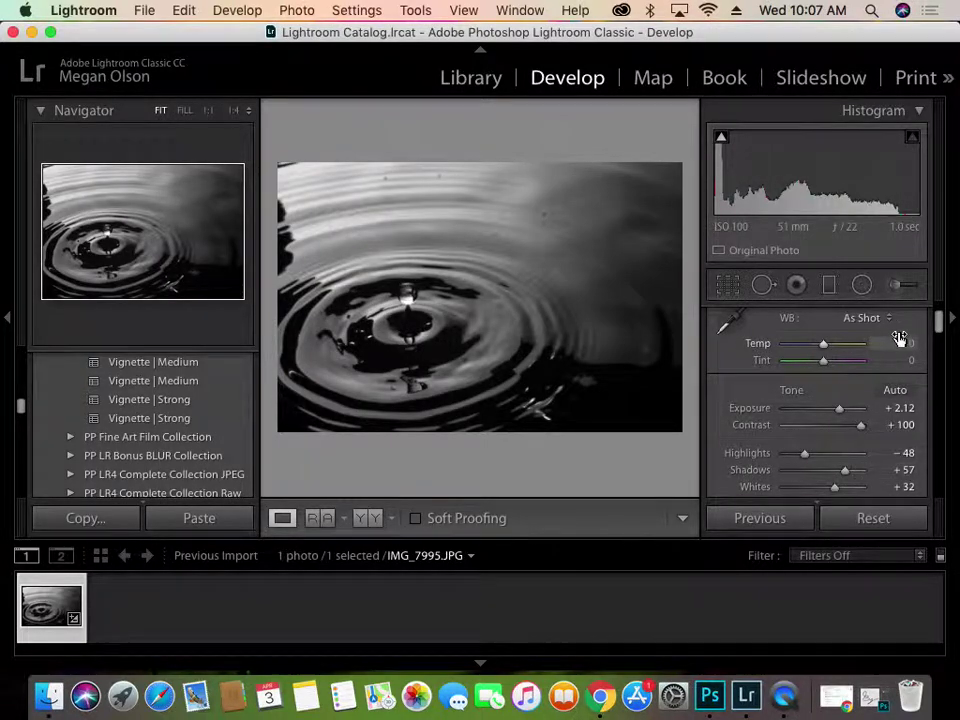
{"action": "scroll", "coordinate": [900, 360], "scroll_direction": "down", "scroll_amount": 3}
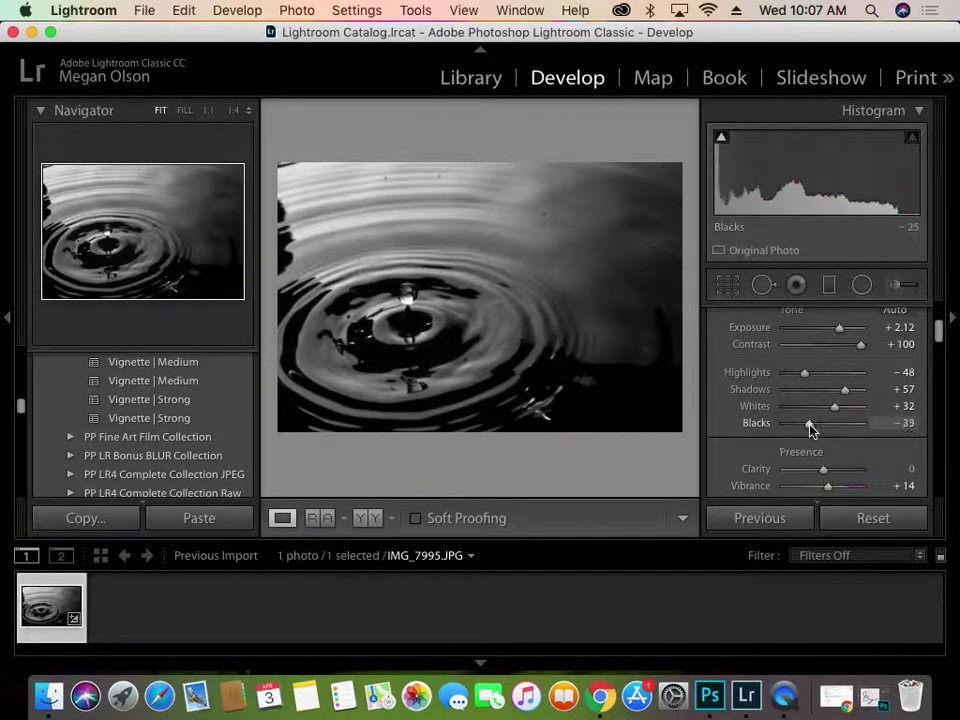
{"action": "left_click_drag", "start_coordinate": [810, 428], "coordinate": [790, 428]}
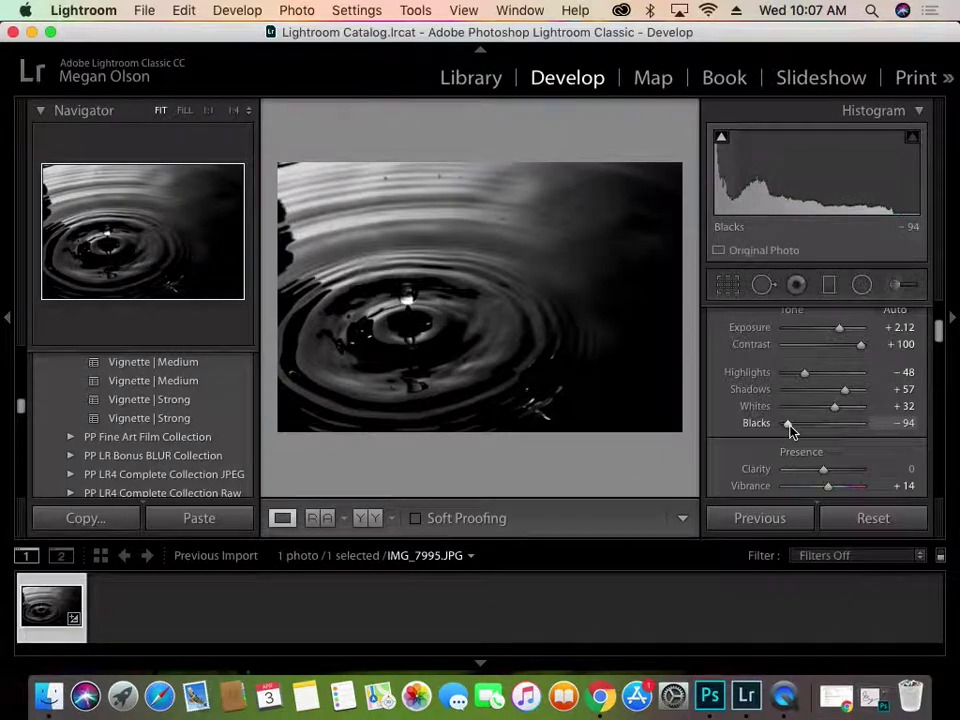
{"action": "left_click_drag", "start_coordinate": [806, 381], "coordinate": [829, 377]}
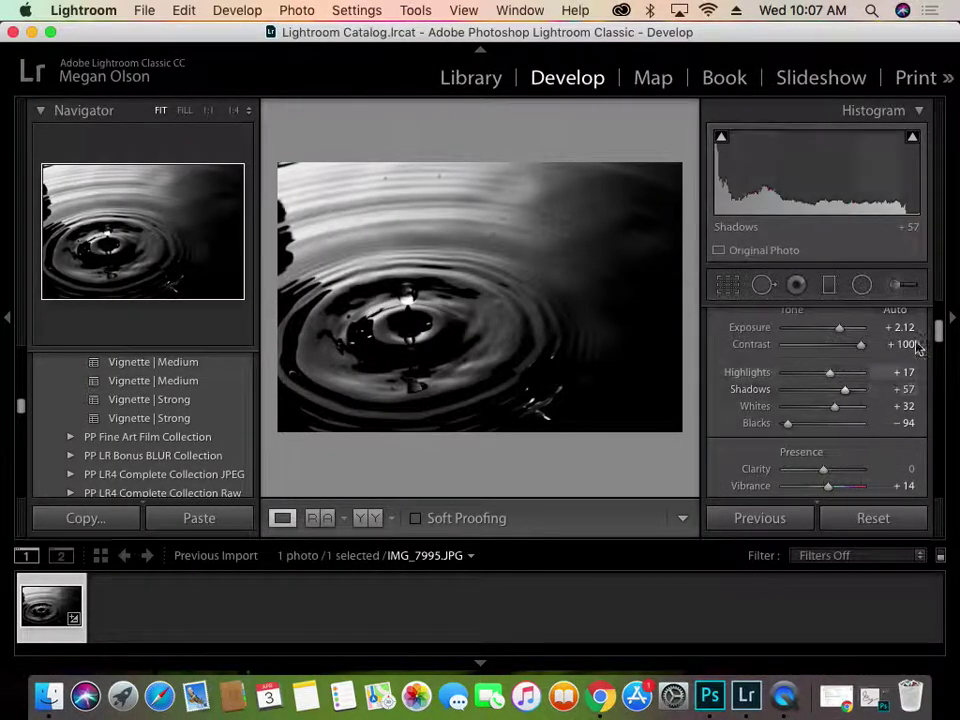
Drag Saturation to −100 to turn the photo black and white.
{"action": "scroll", "coordinate": [936, 323], "scroll_direction": "up", "scroll_amount": 2}
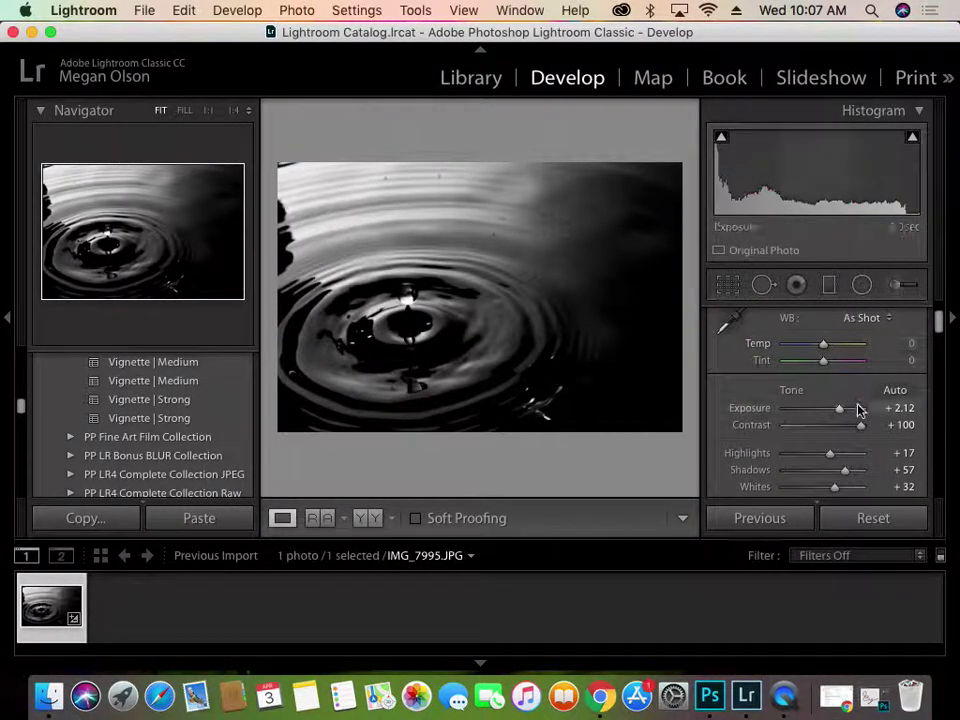
{"action": "scroll", "coordinate": [936, 321], "scroll_direction": "down", "scroll_amount": 5}
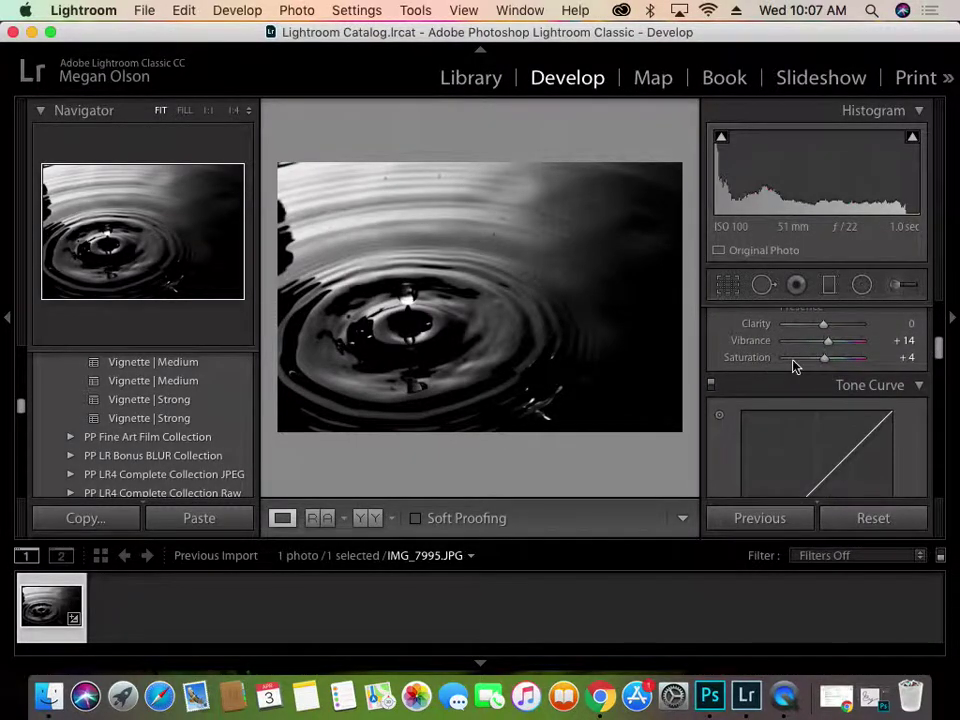
{"action": "left_click_drag", "start_coordinate": [825, 360], "coordinate": [768, 366]}
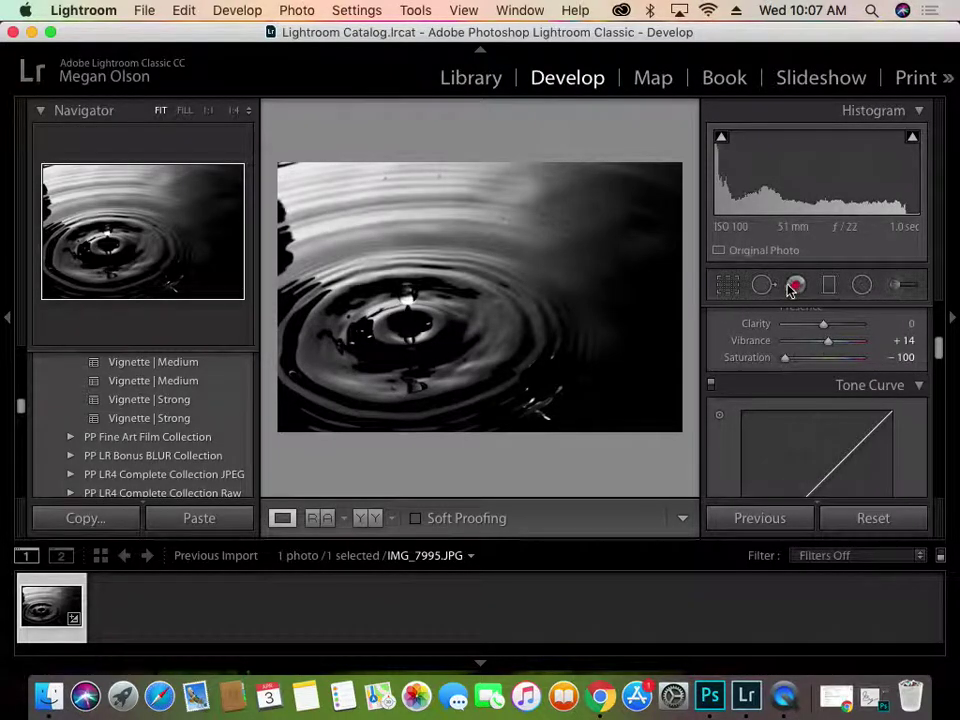
{"action": "left_click", "coordinate": [726, 286]}
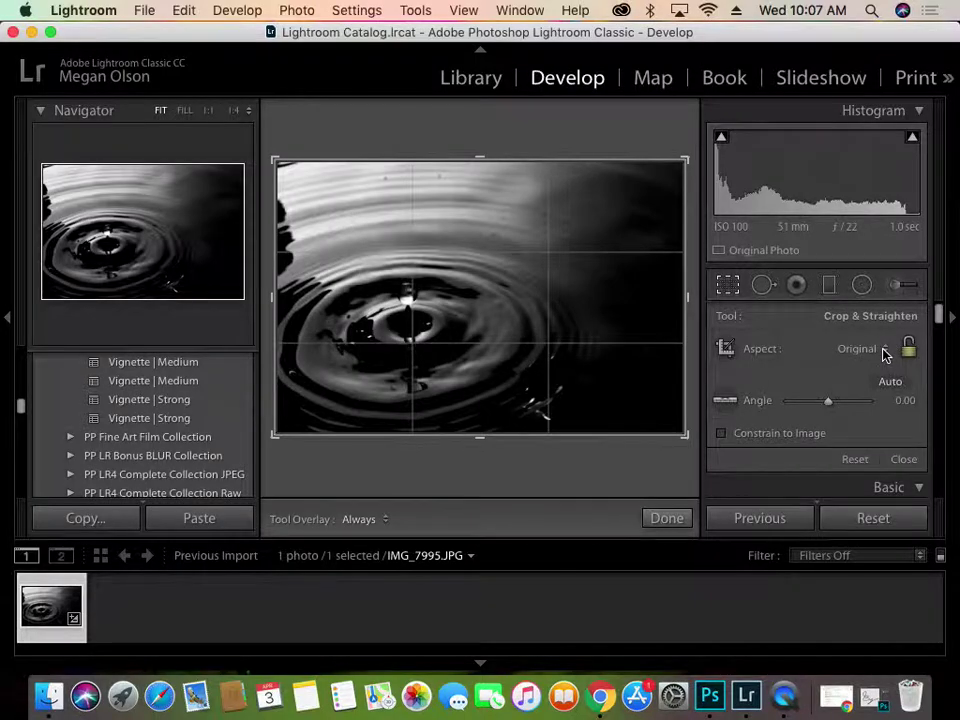
Crop tighter around the drop at a 2 x 3 / 4 x 6 ratio and apply it.
{"action": "left_click", "coordinate": [883, 354]}
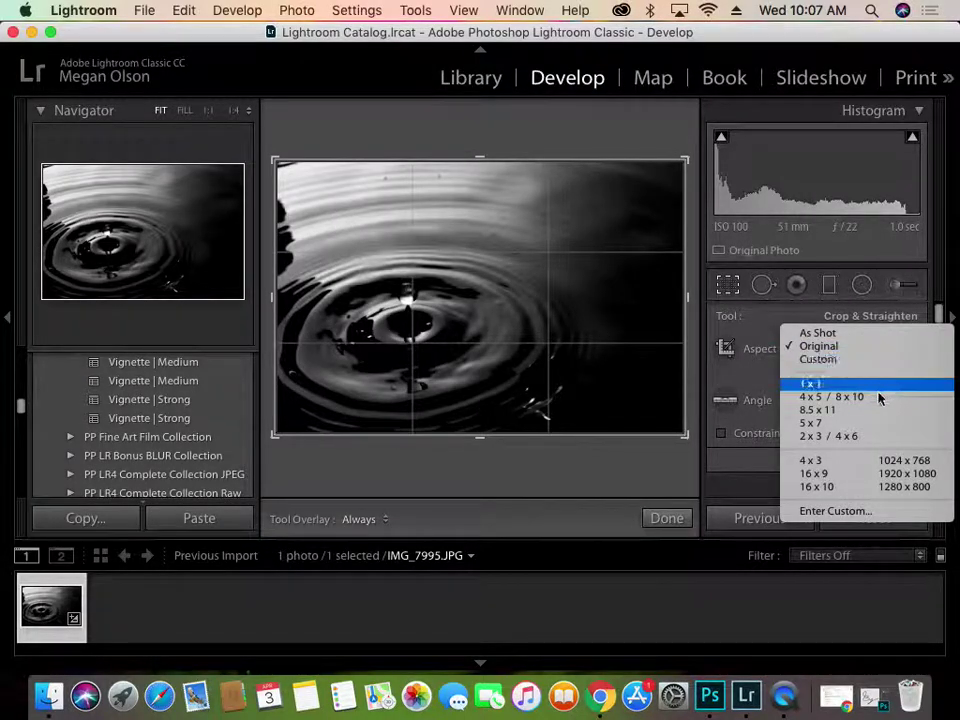
{"action": "left_click", "coordinate": [846, 436]}
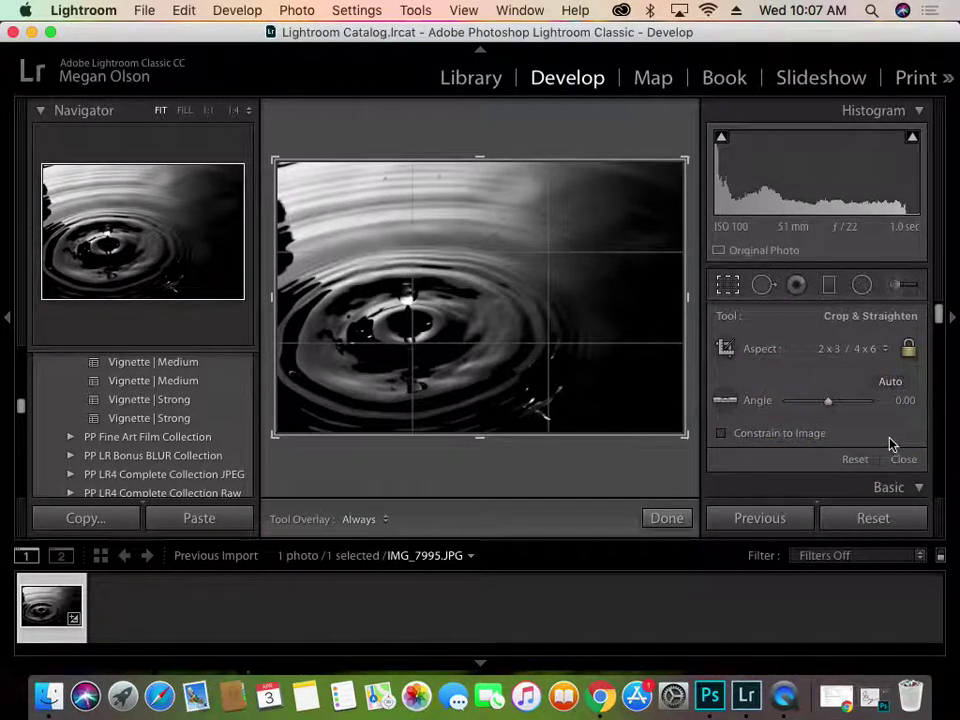
{"action": "left_click", "coordinate": [722, 397]}
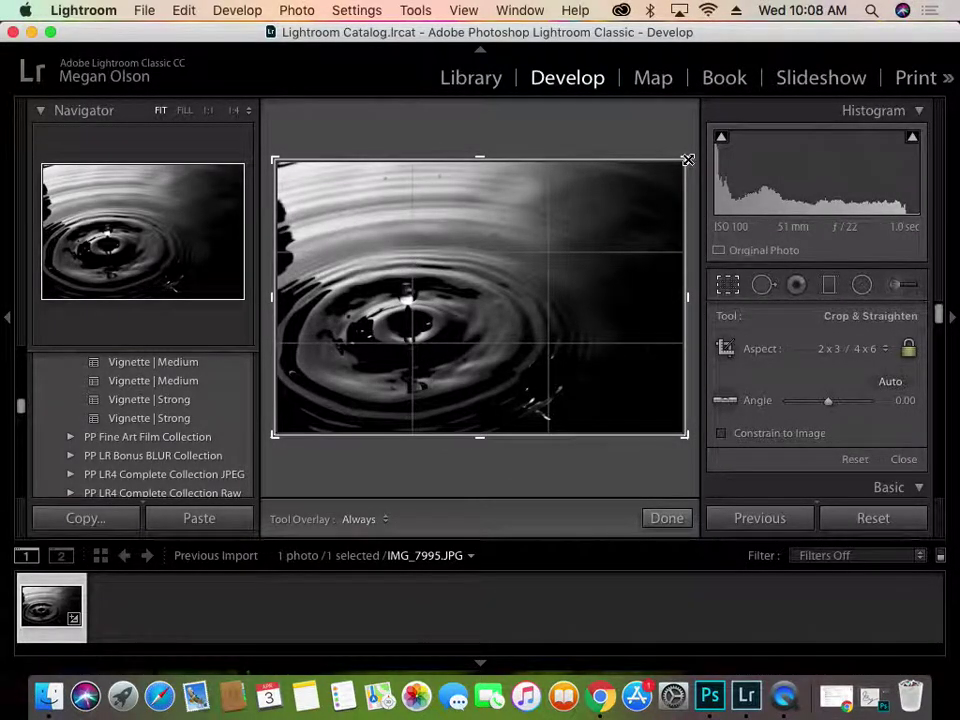
{"action": "left_click_drag", "start_coordinate": [688, 160], "coordinate": [621, 202]}
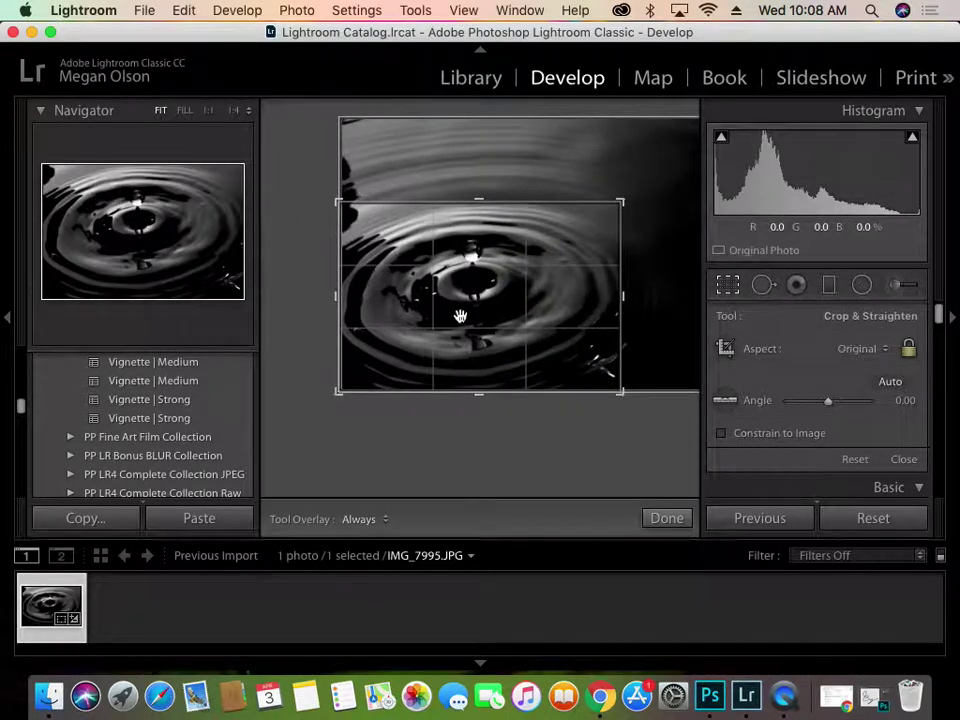
{"action": "left_click_drag", "start_coordinate": [460, 316], "coordinate": [424, 330]}
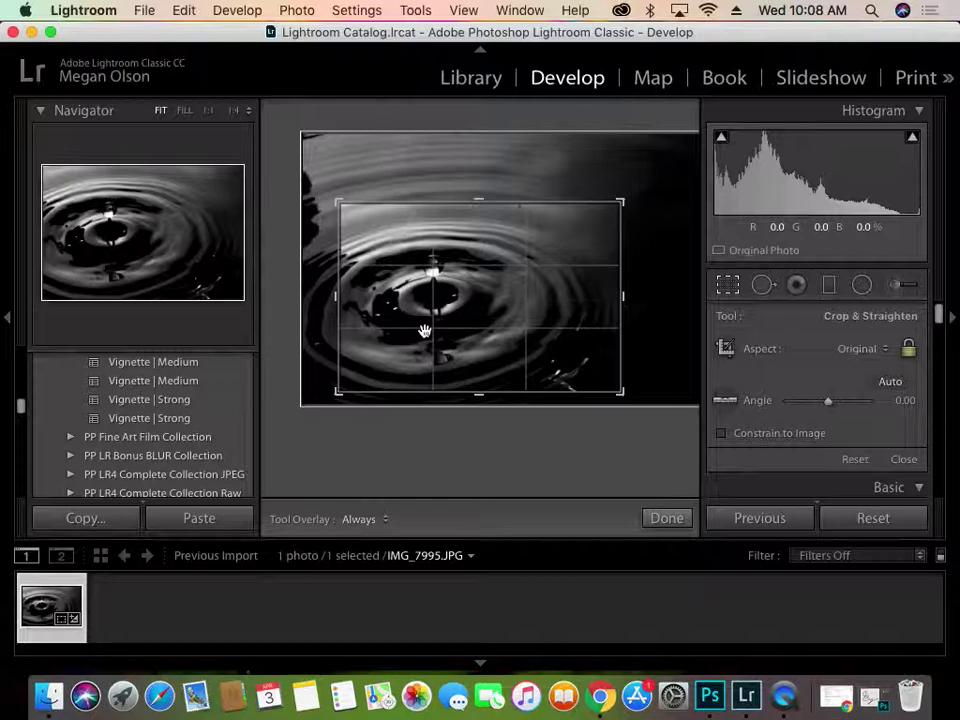
{"action": "key", "text": "Return"}
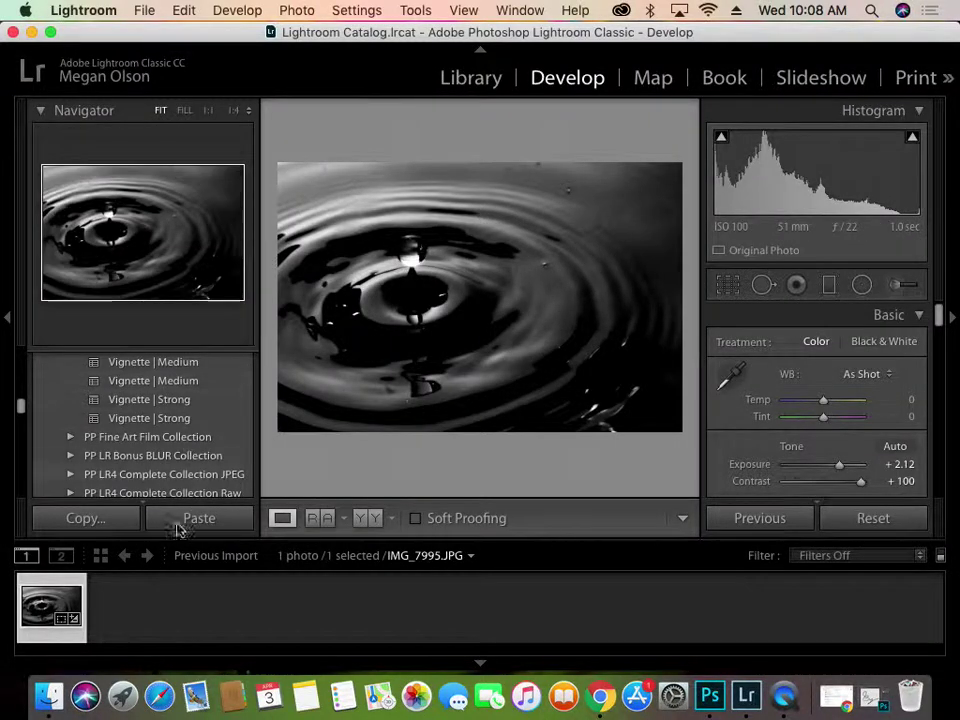
{"action": "right_click", "coordinate": [62, 595]}
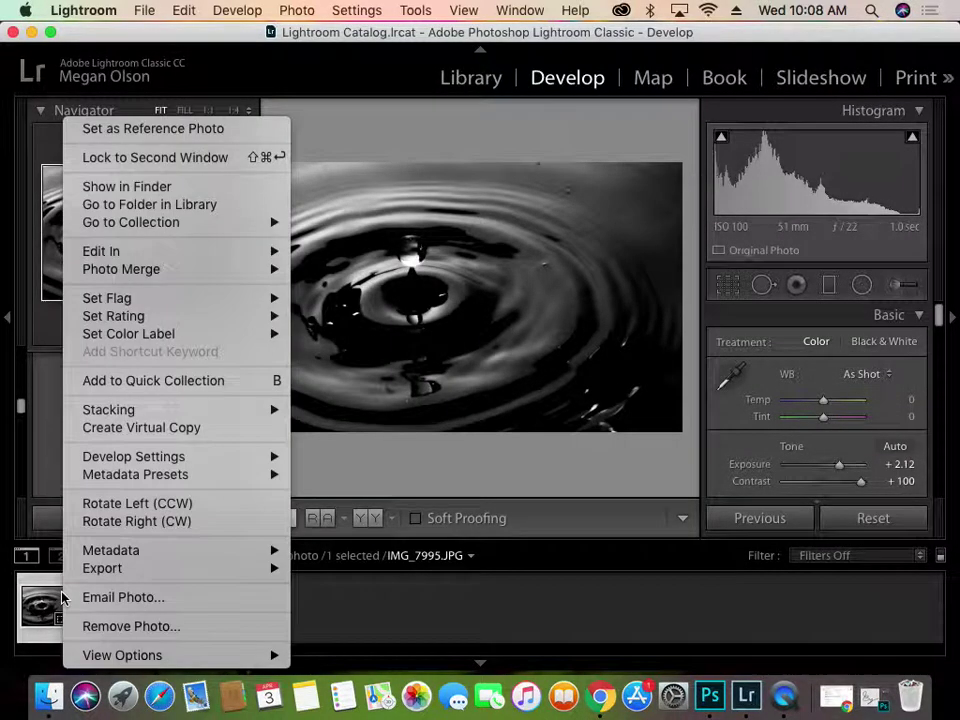
Make a virtual copy with the Vignette | Strong preset, then also select the original.
{"action": "left_click", "coordinate": [111, 430]}
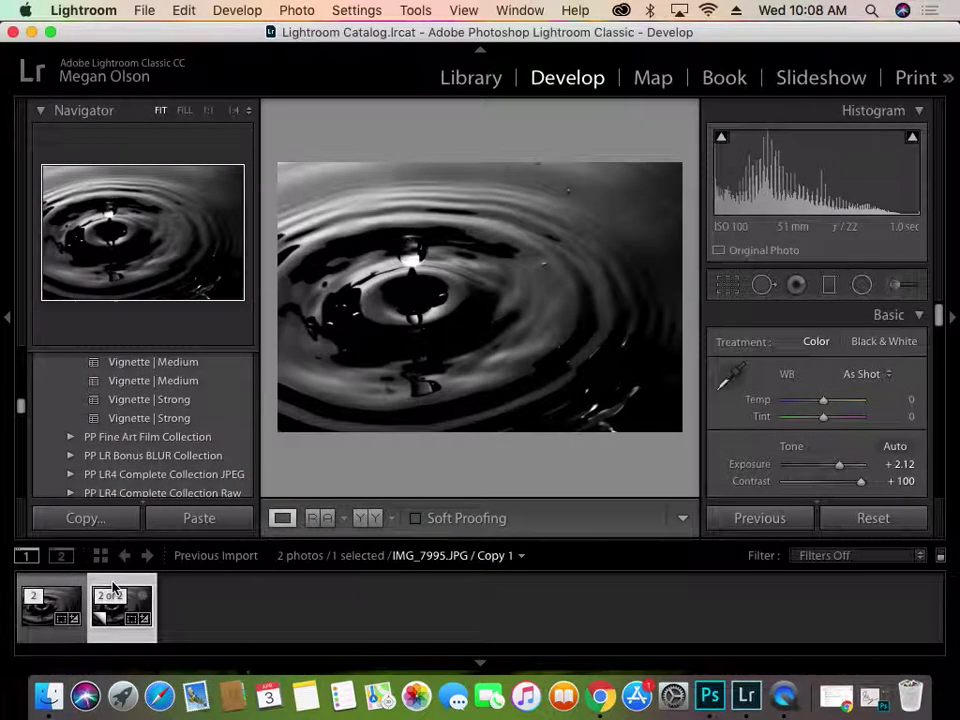
{"action": "scroll", "coordinate": [184, 452], "scroll_direction": "down", "scroll_amount": 2}
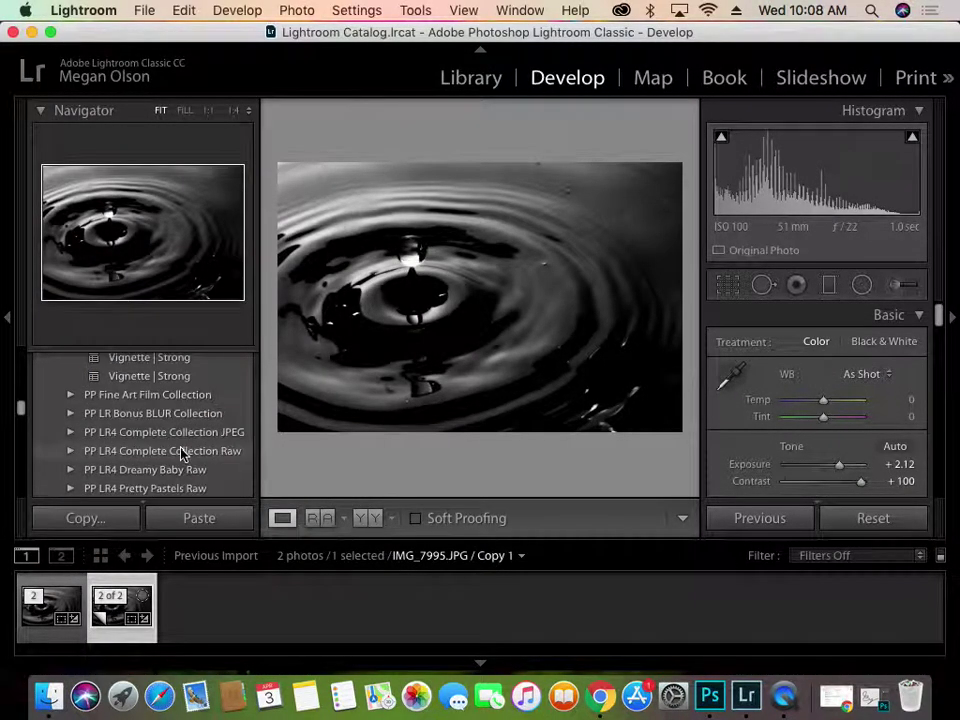
{"action": "left_click", "coordinate": [69, 395]}
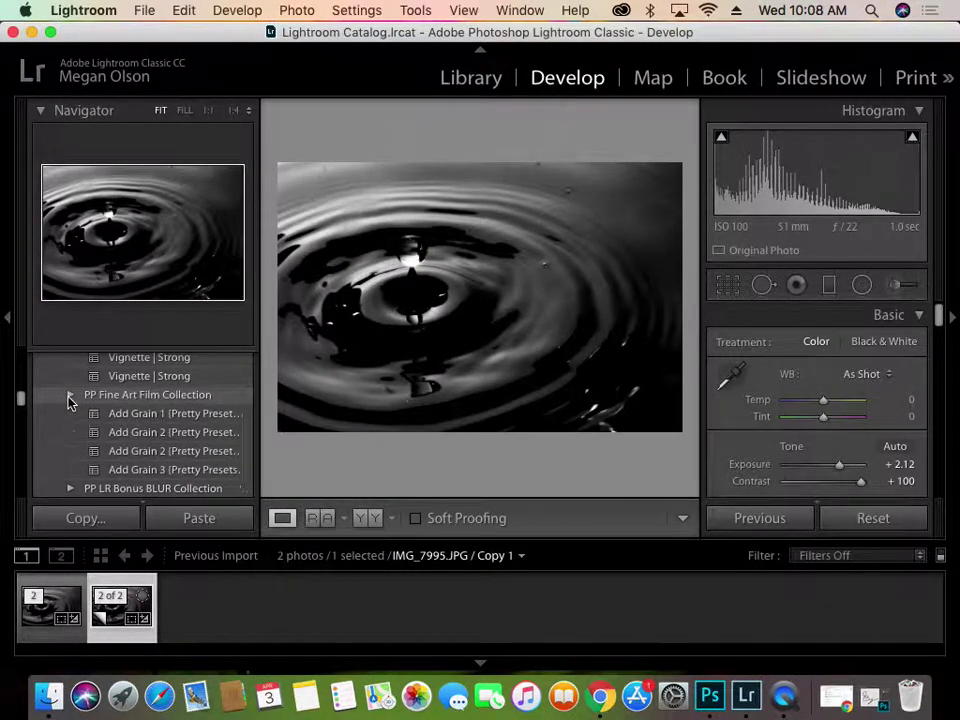
{"action": "left_click", "coordinate": [127, 380]}
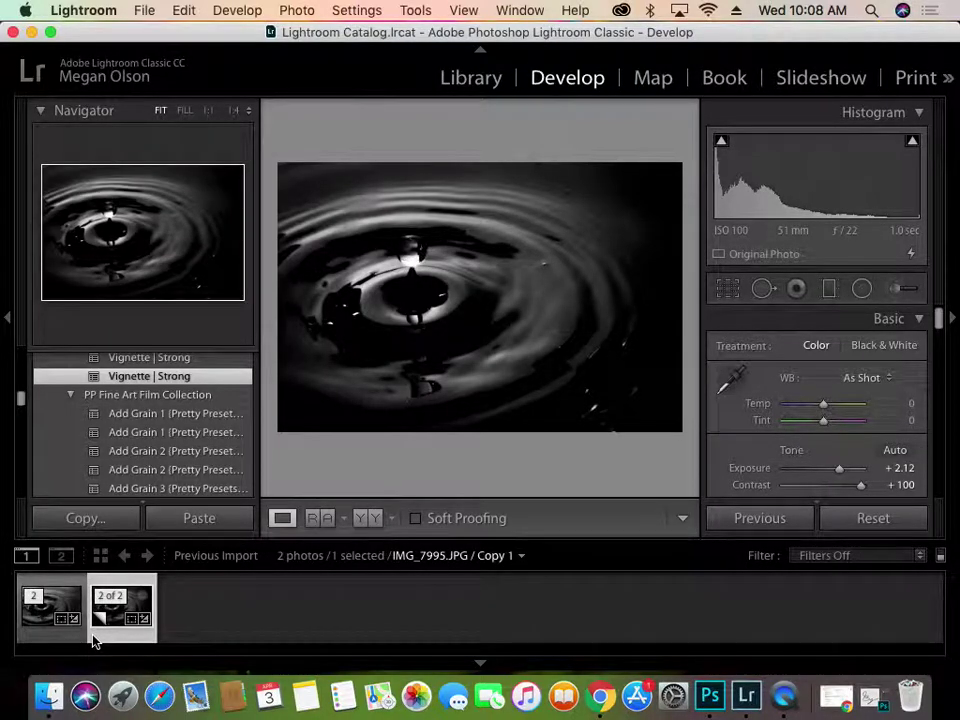
{"action": "left_click", "coordinate": [86, 636], "text": "super"}
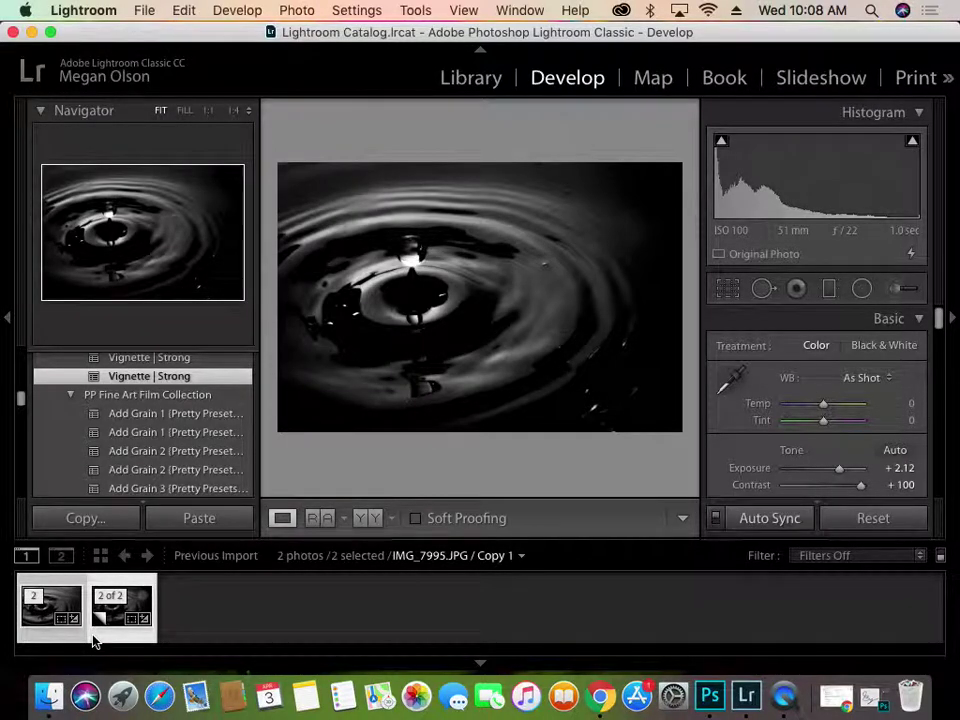
Start exporting both selected photos and open the Watermark Editor from Watermarking.
{"action": "right_click", "coordinate": [38, 612]}
{"action": "mouse_move", "coordinate": [200, 568]}
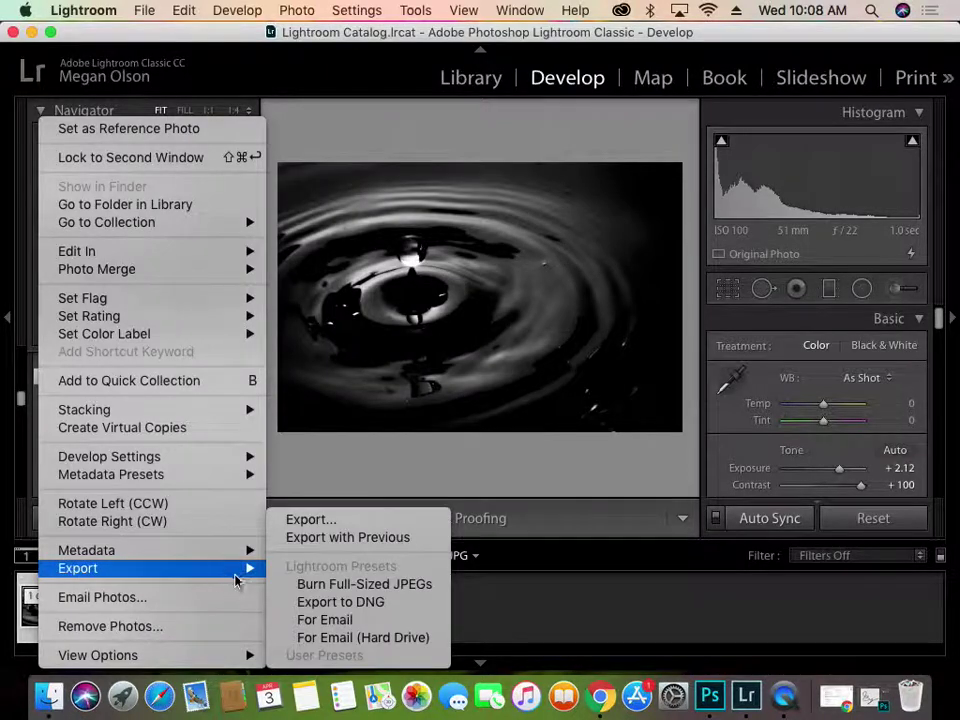
{"action": "left_click", "coordinate": [387, 524]}
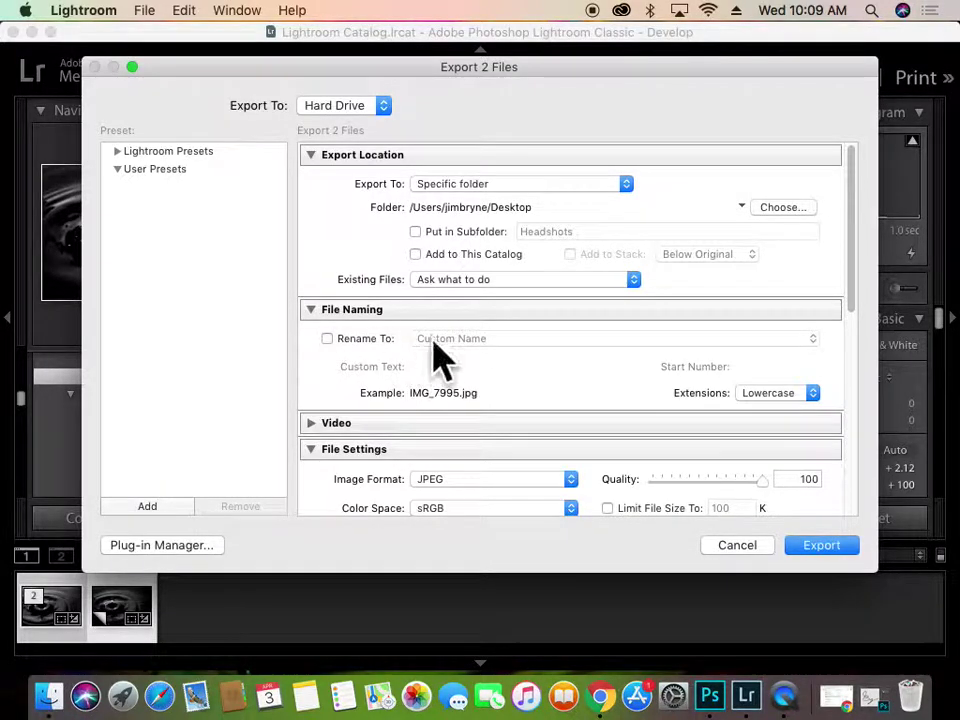
{"action": "scroll", "coordinate": [519, 365], "scroll_direction": "down", "scroll_amount": 1}
{"action": "scroll", "coordinate": [519, 365], "scroll_direction": "down", "scroll_amount": 10}
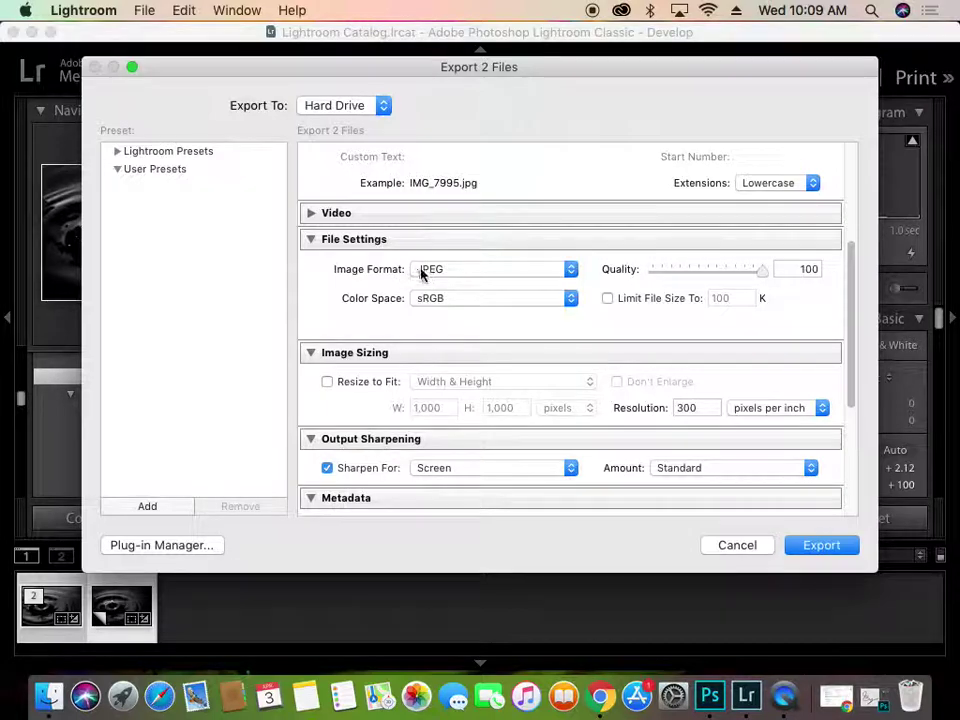
{"action": "scroll", "coordinate": [473, 330], "scroll_direction": "down", "scroll_amount": 8}
{"action": "scroll", "coordinate": [473, 330], "scroll_direction": "down", "scroll_amount": 3}
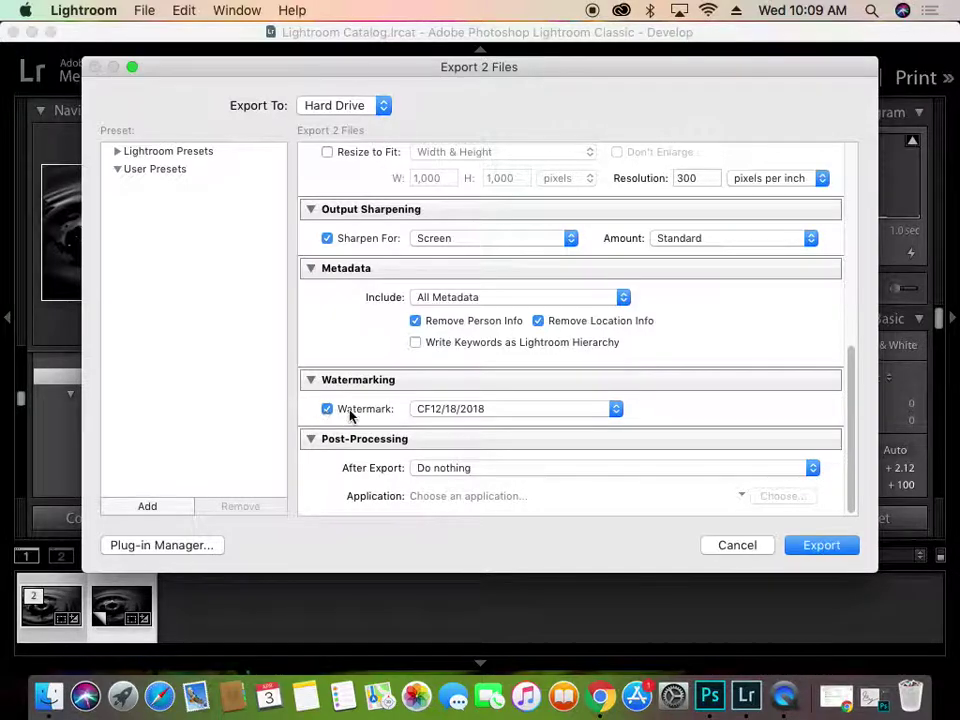
{"action": "left_click", "coordinate": [616, 410]}
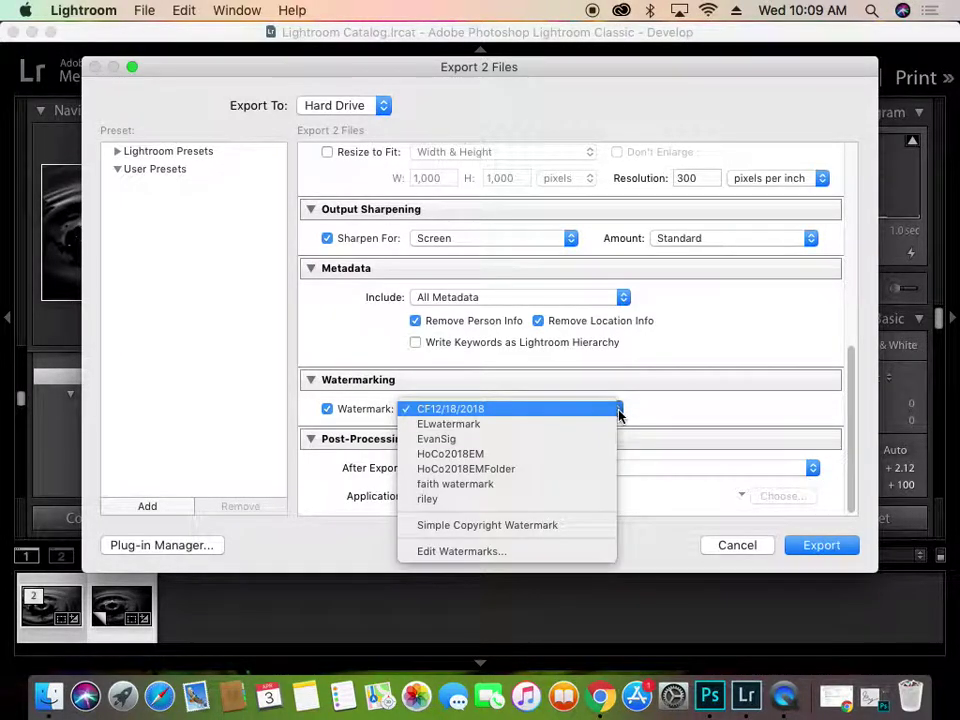
{"action": "left_click", "coordinate": [479, 553]}
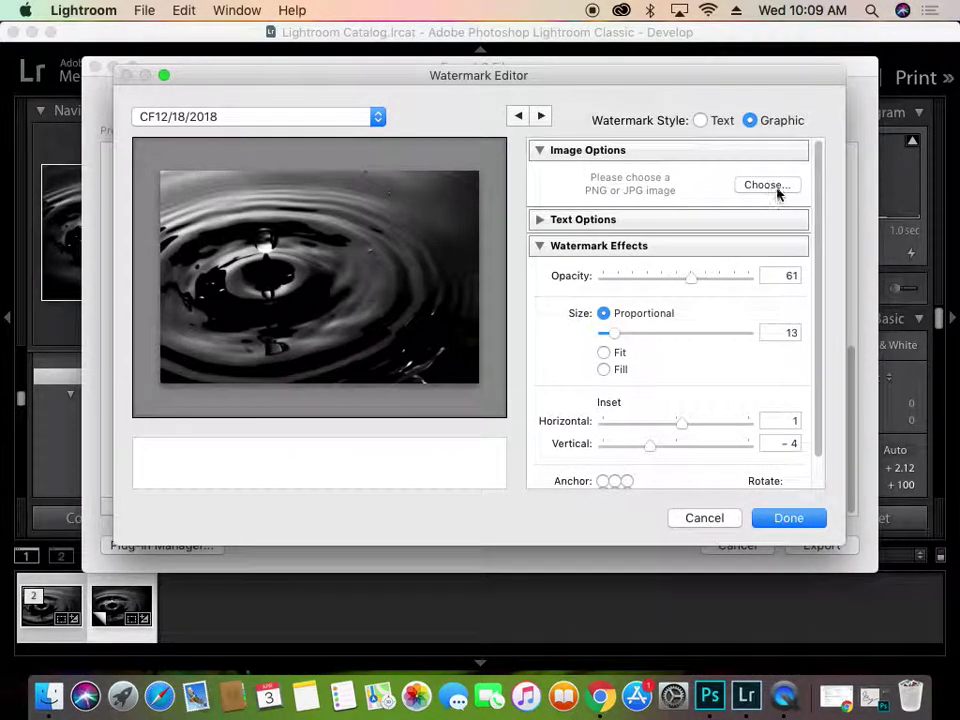
Use the signature PNG image as the watermark.
{"action": "left_click", "coordinate": [778, 192]}
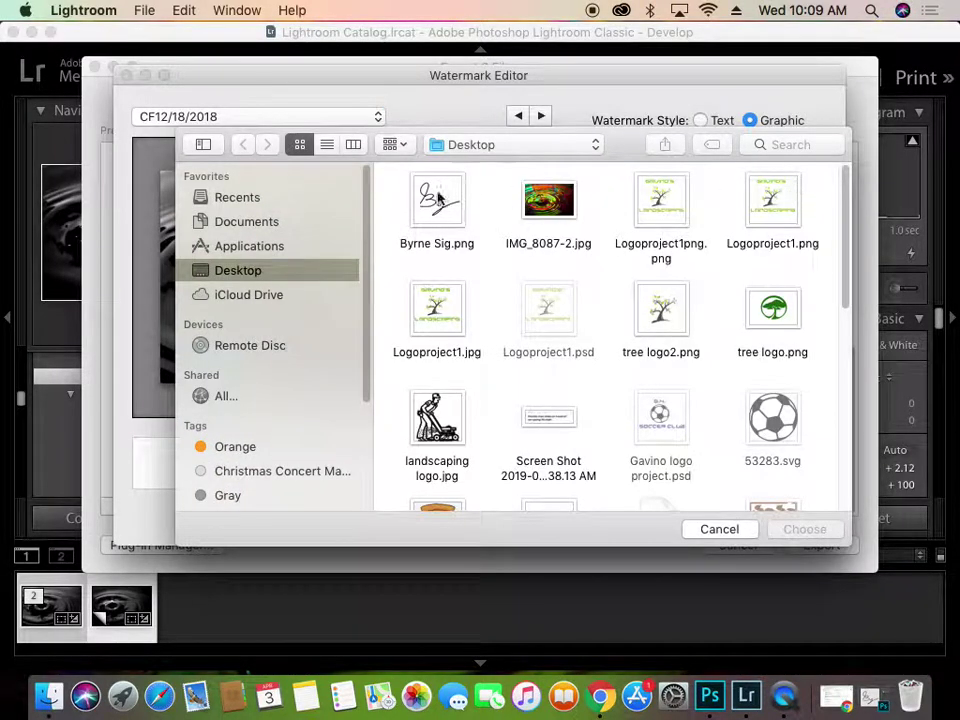
{"action": "left_click", "coordinate": [437, 198]}
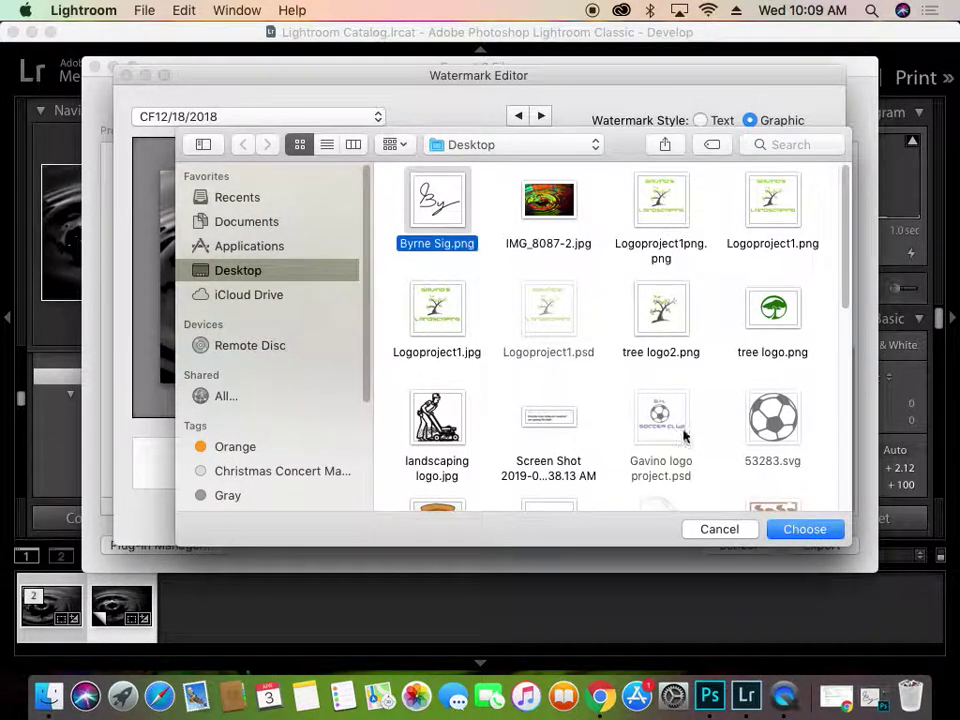
{"action": "left_click", "coordinate": [838, 537]}
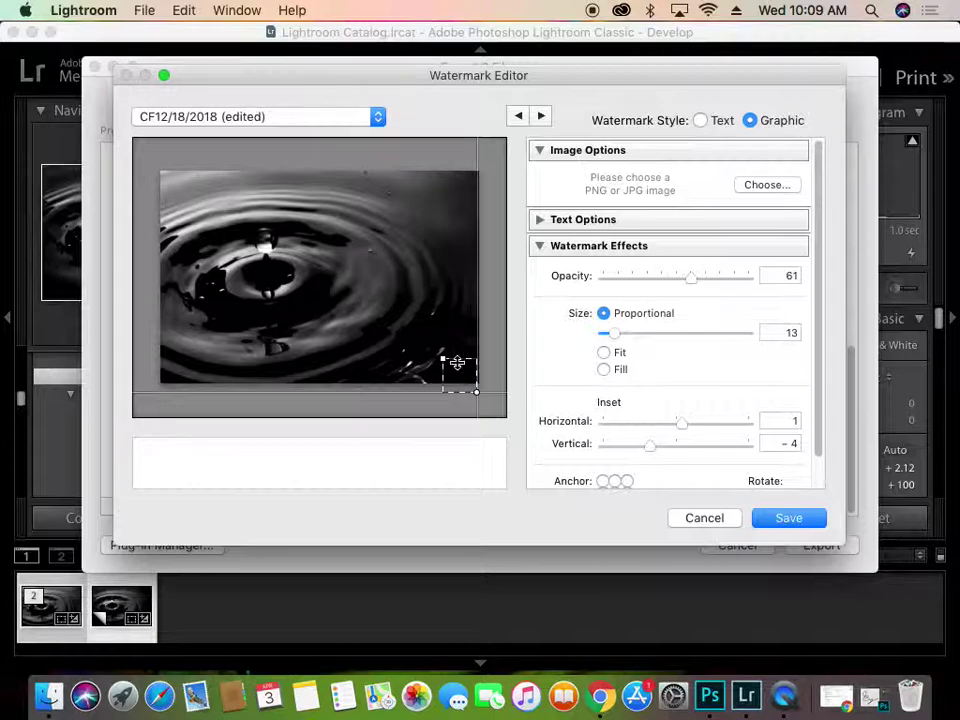
Anchor the watermark top-left with insets 4 and 2 and size 18.
{"action": "scroll", "coordinate": [640, 430], "scroll_direction": "down", "scroll_amount": 1}
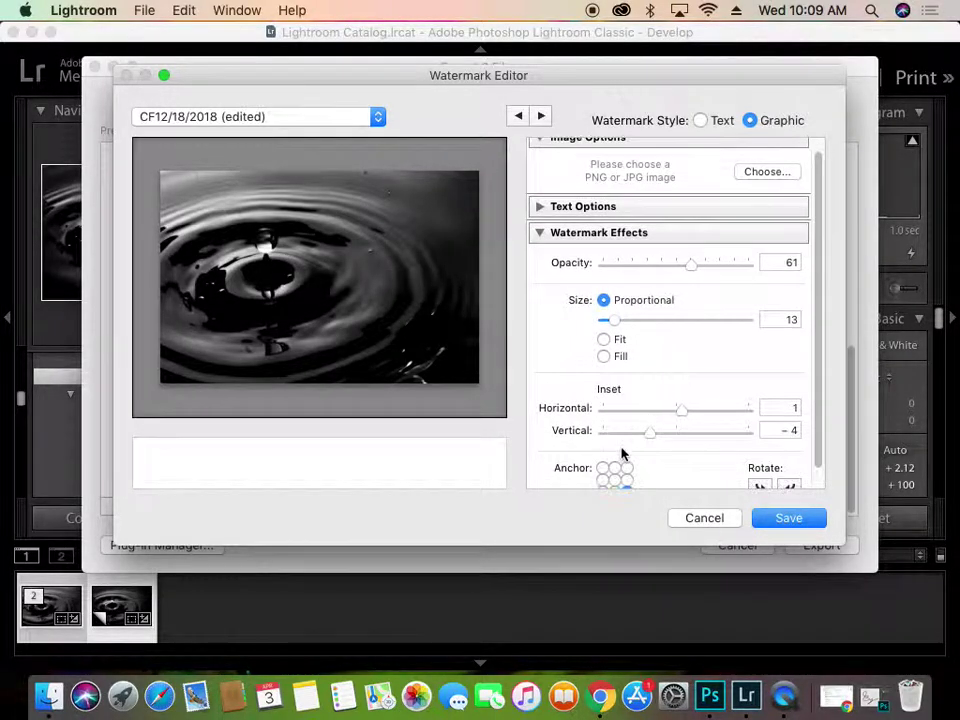
{"action": "left_click", "coordinate": [603, 468]}
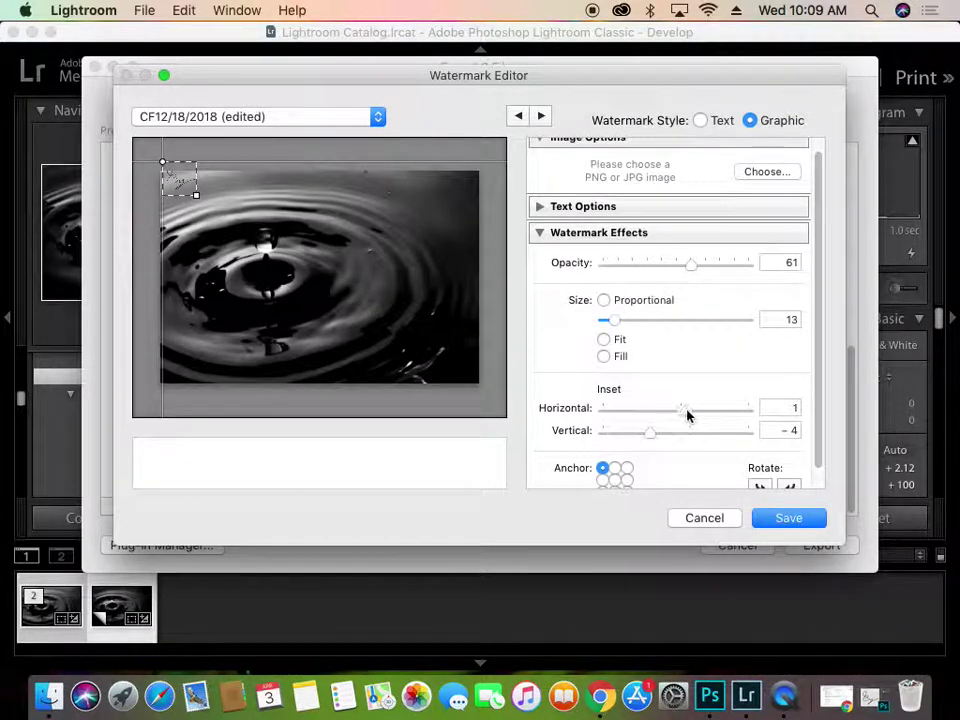
{"action": "left_click_drag", "start_coordinate": [682, 416], "coordinate": [708, 420]}
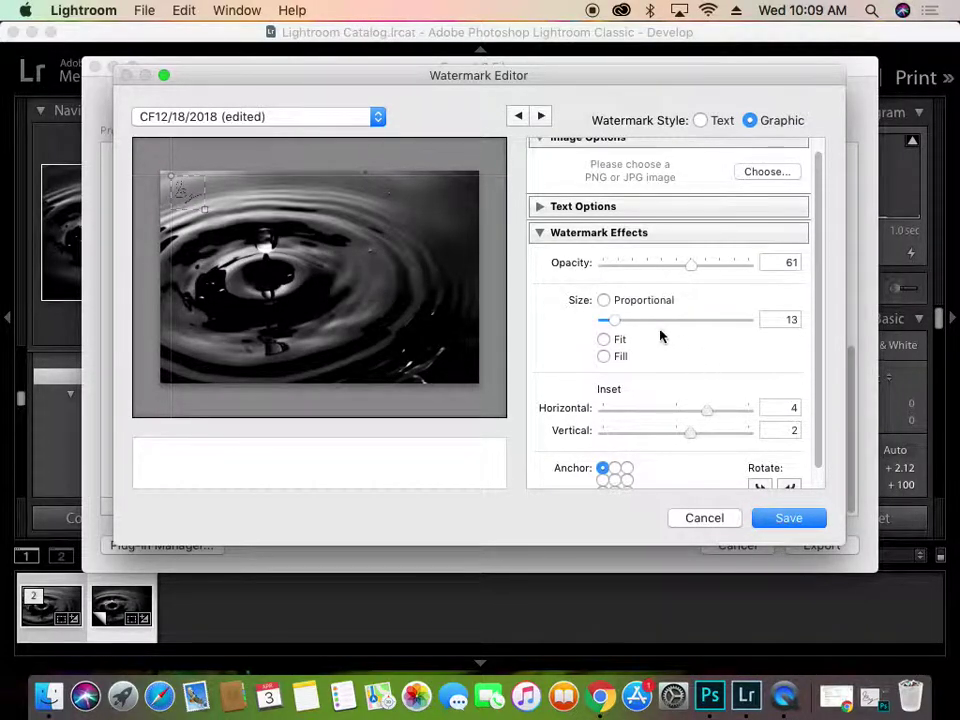
{"action": "mouse_move", "coordinate": [615, 321]}
{"action": "left_mouse_down"}
{"action": "mouse_move", "coordinate": [633, 323]}
{"action": "mouse_move", "coordinate": [621, 323]}
{"action": "left_mouse_up"}
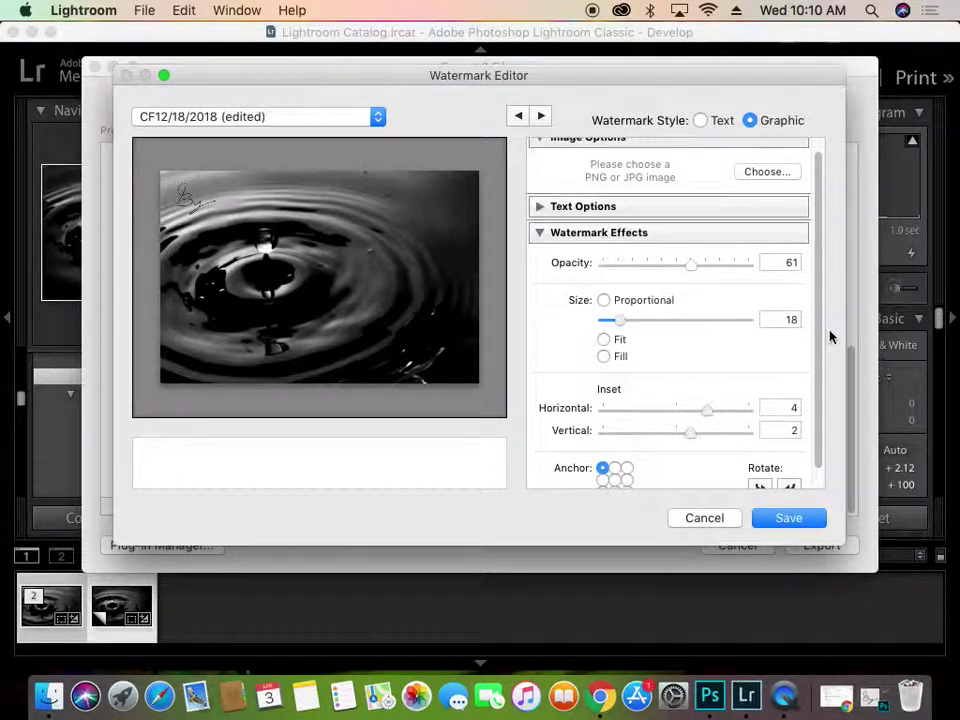
{"action": "scroll", "coordinate": [822, 379], "scroll_direction": "down", "scroll_amount": 2}
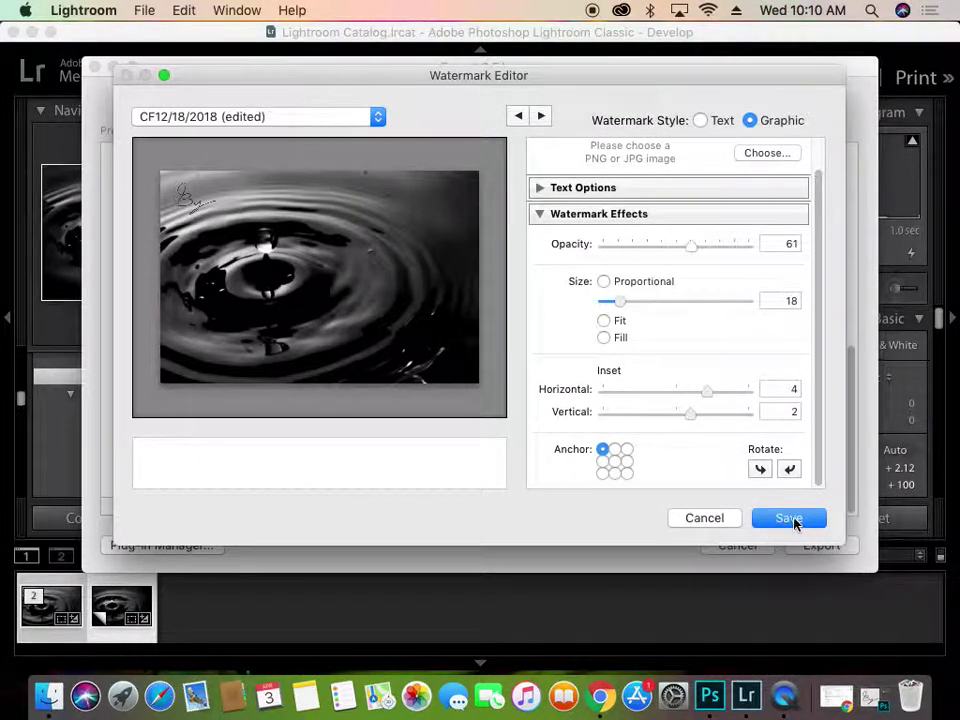
Save the watermark as a named upper-left preset and export both photos with it.
{"action": "left_click", "coordinate": [790, 518]}
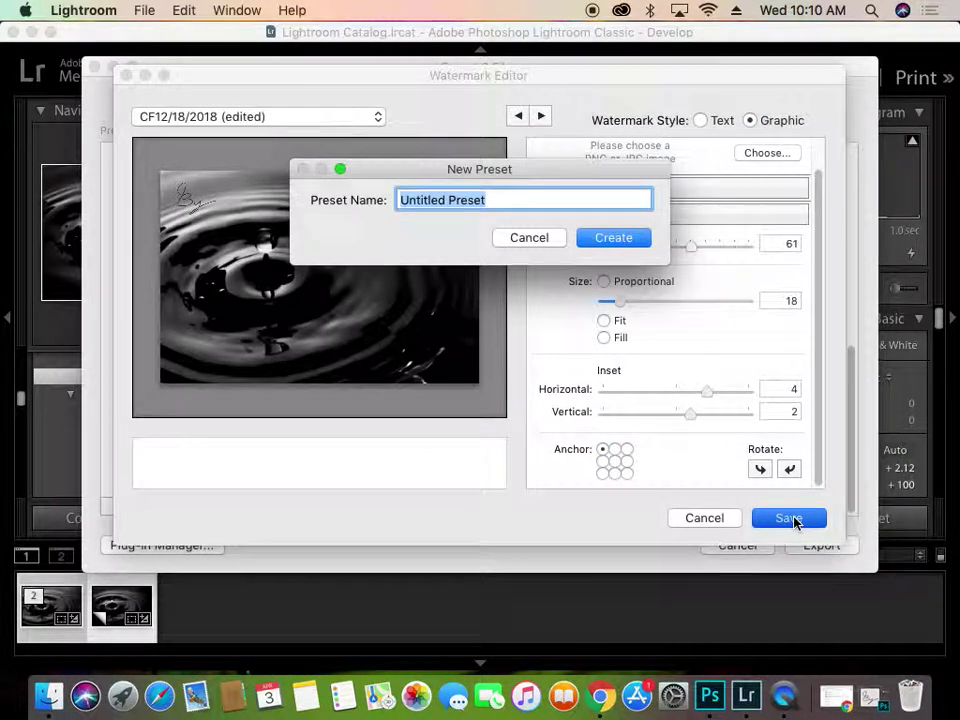
{"action": "type", "text": "Byr"}
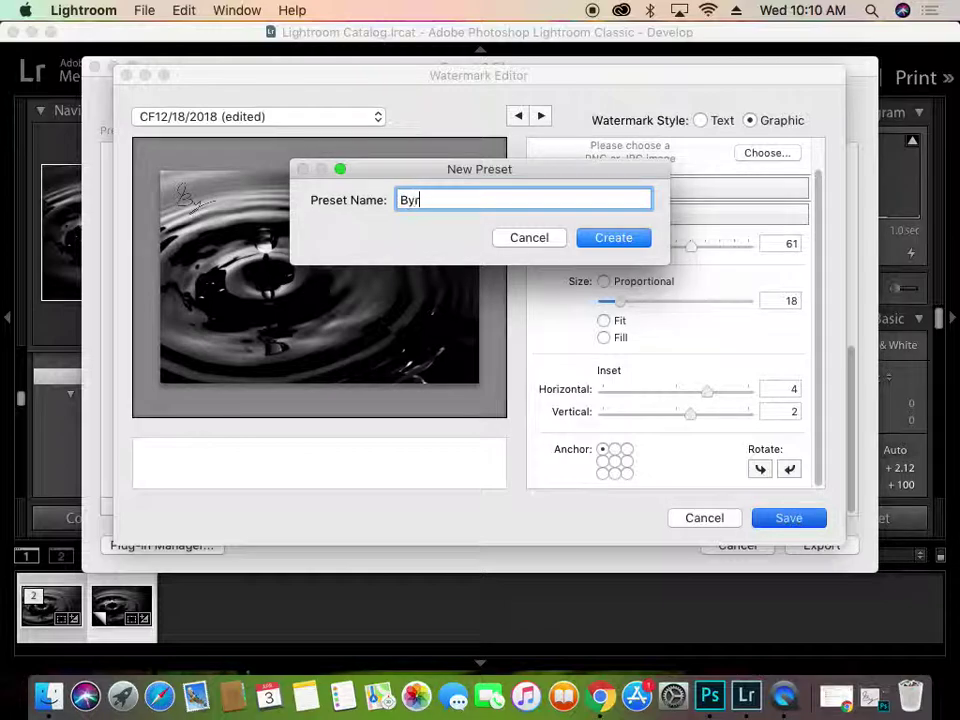
{"action": "type", "text": "neUpperL"}
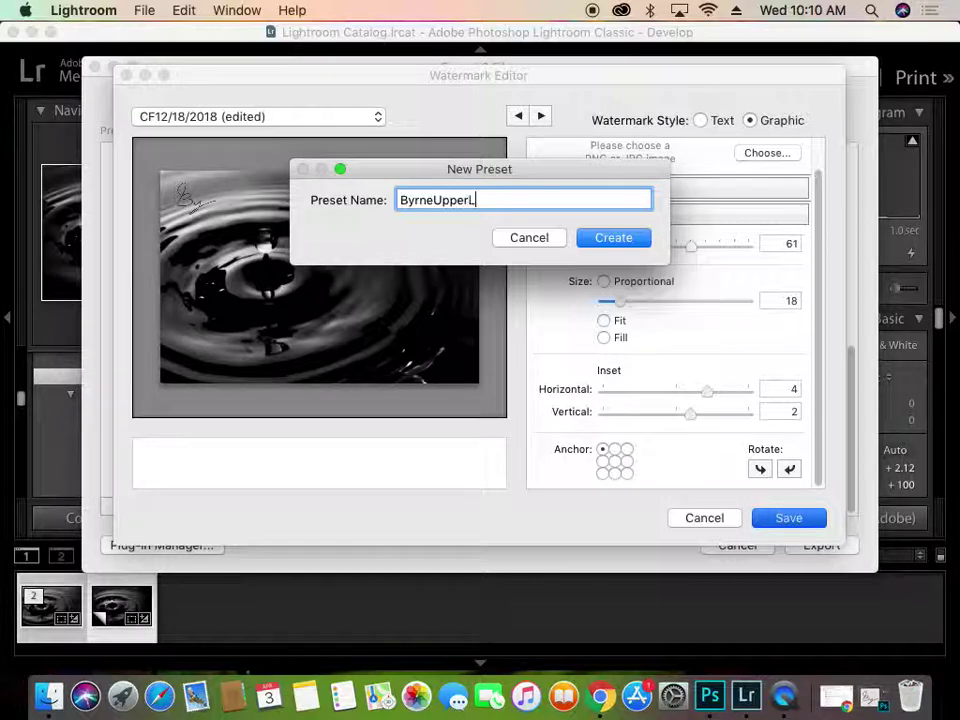
{"action": "type", "text": "eft"}
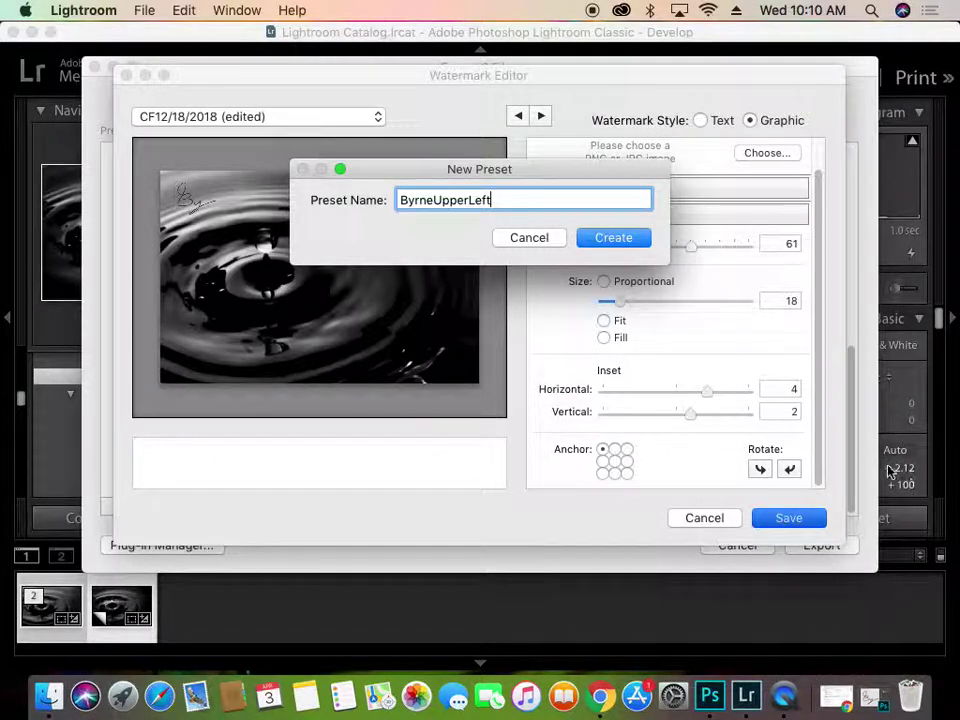
{"action": "left_click", "coordinate": [641, 242]}
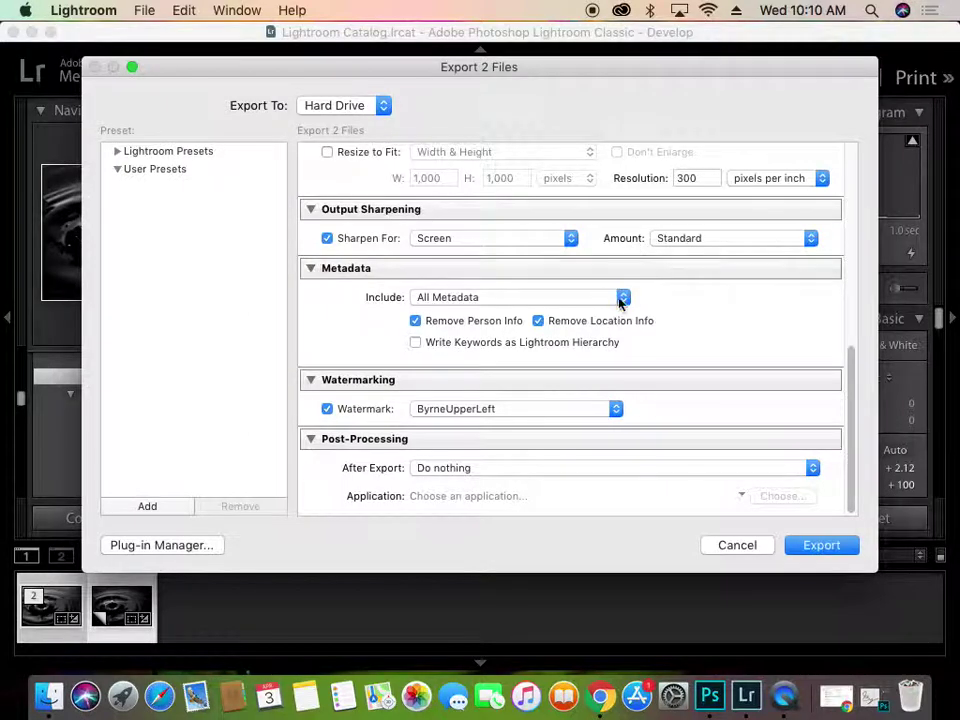
{"action": "left_click", "coordinate": [615, 408]}
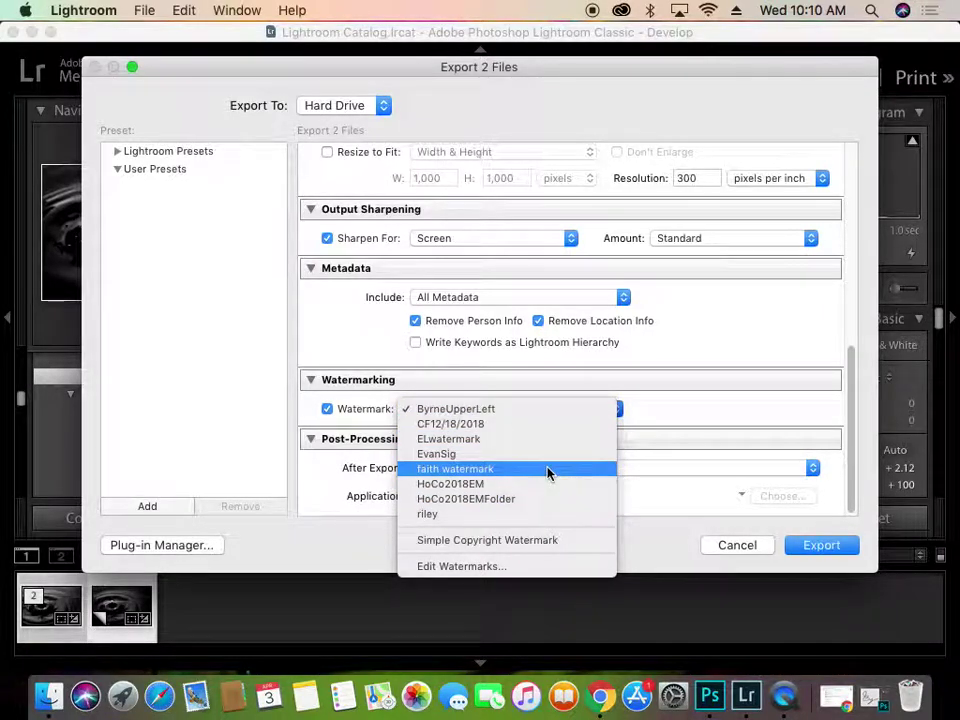
{"action": "left_click", "coordinate": [766, 303]}
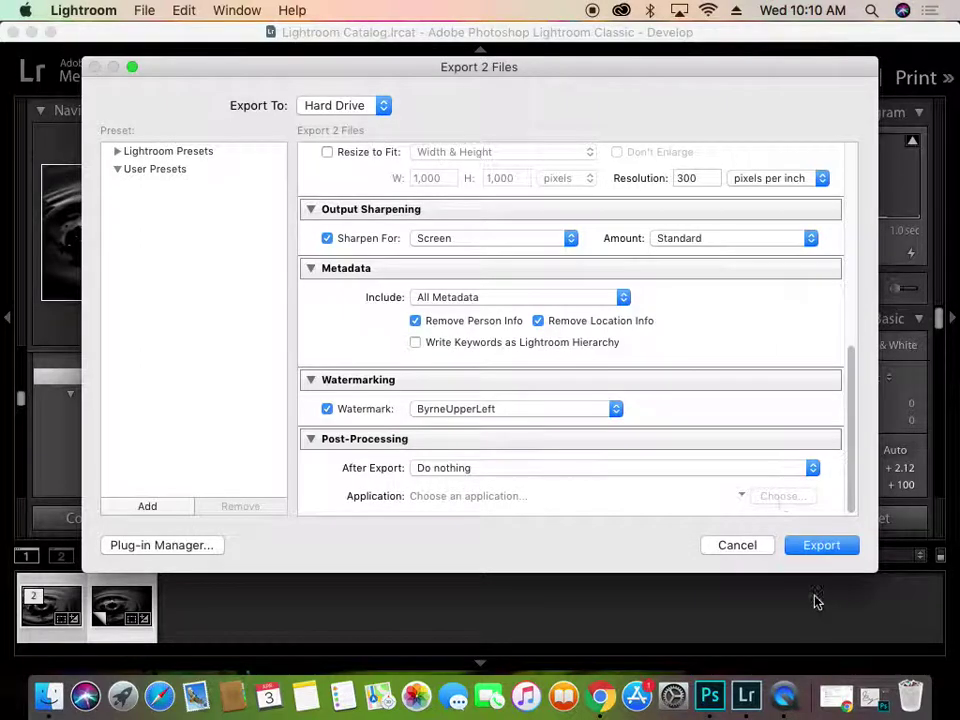
{"action": "left_click", "coordinate": [821, 545]}
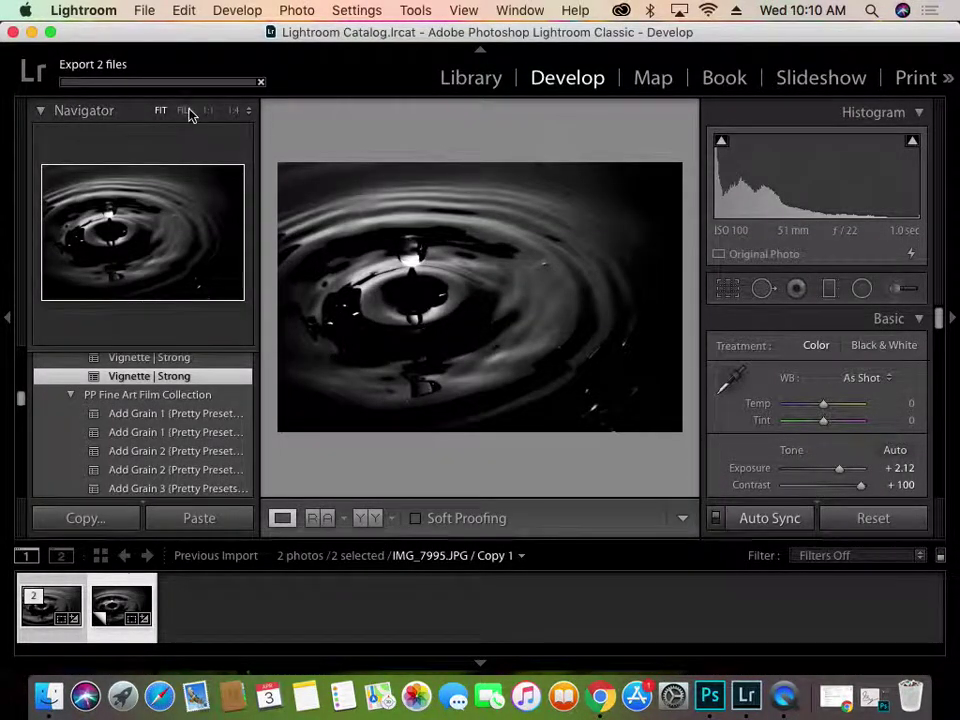
Minimize Lightroom and open the exported IMG_7995-2.jpg from the desktop.
{"action": "left_click", "coordinate": [32, 33]}
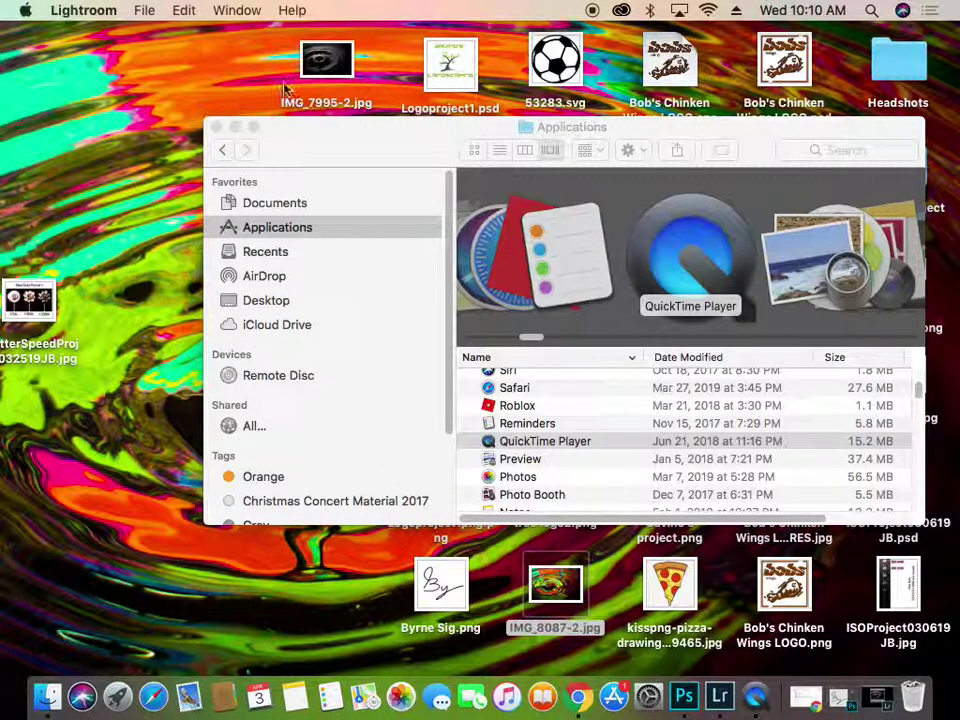
{"action": "left_click", "coordinate": [342, 68]}
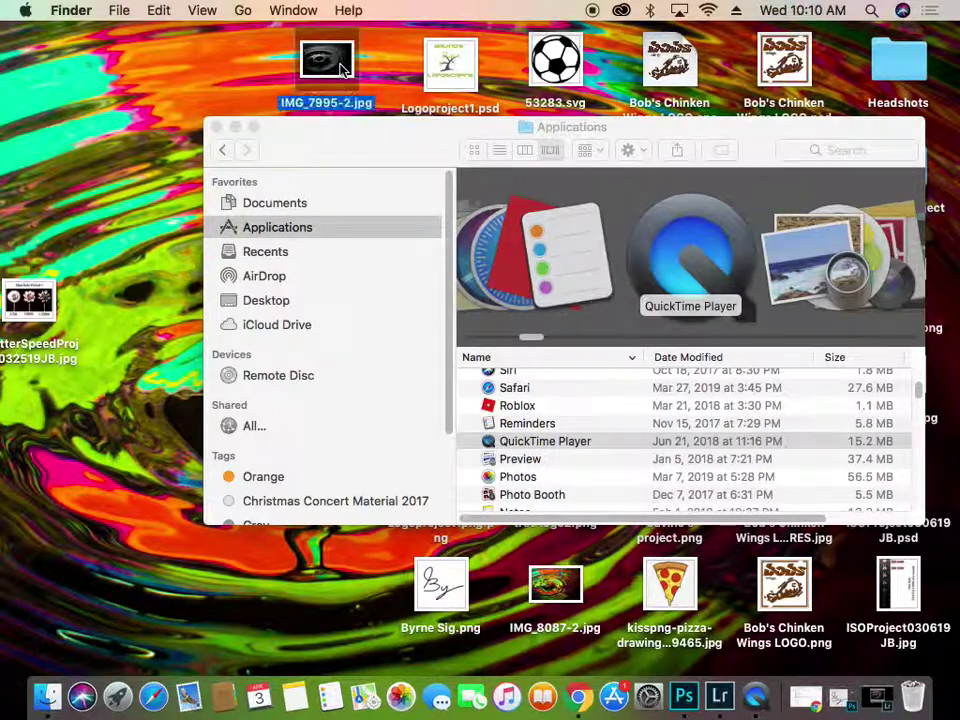
{"action": "double_click", "coordinate": [342, 68]}
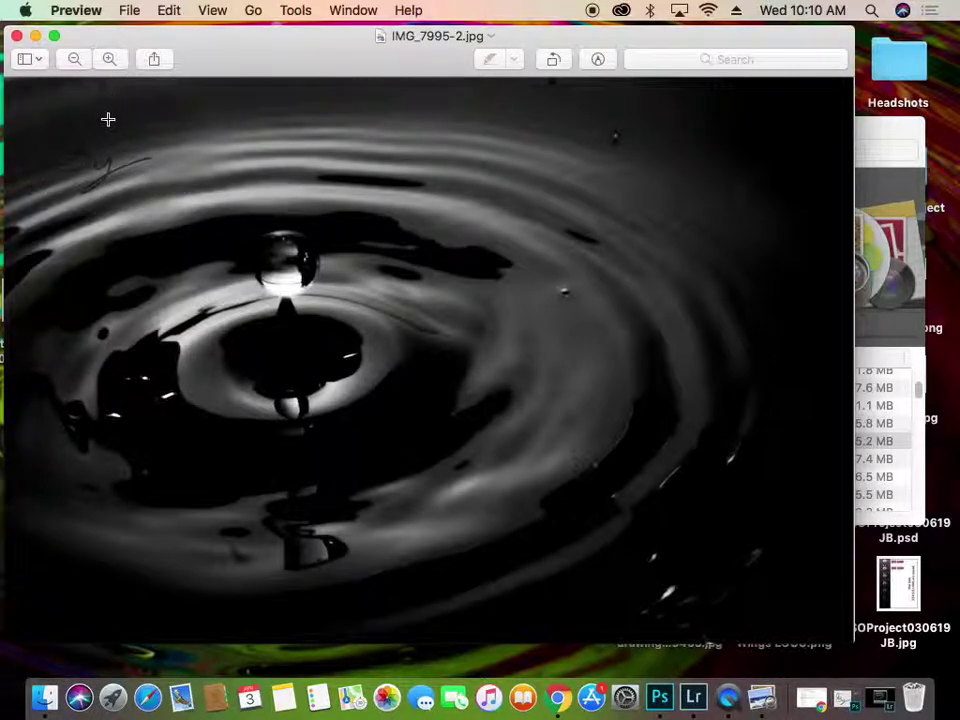
Close the preview, move Finder aside, and open IMG_7995.jpg from the desktop.
{"action": "left_click", "coordinate": [17, 36]}
{"action": "left_click_drag", "start_coordinate": [416, 141], "coordinate": [535, 256]}
{"action": "double_click", "coordinate": [326, 168]}
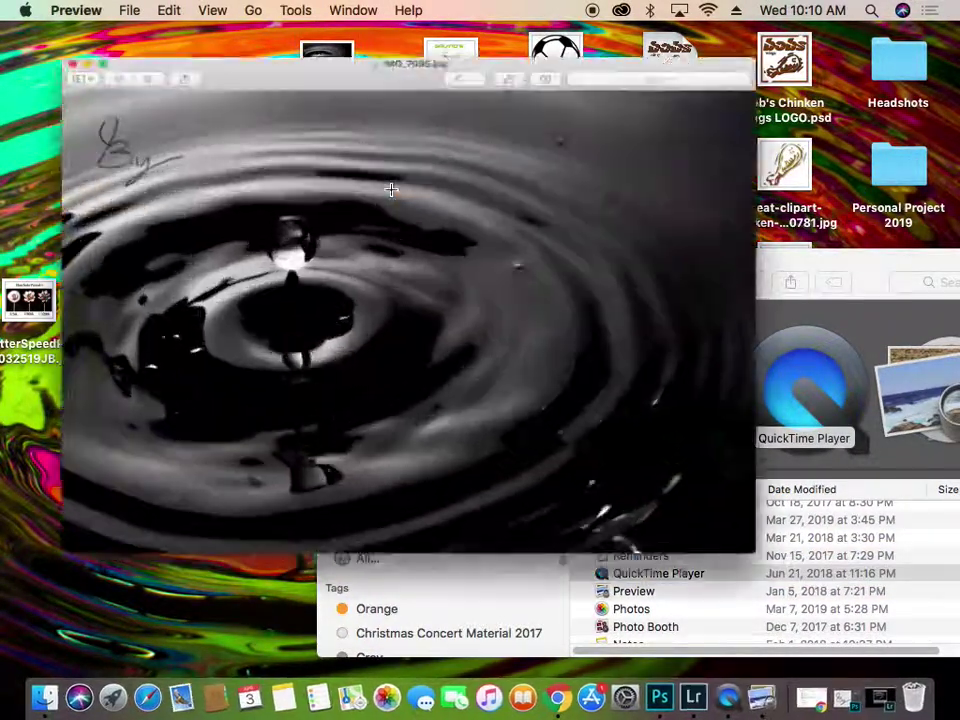